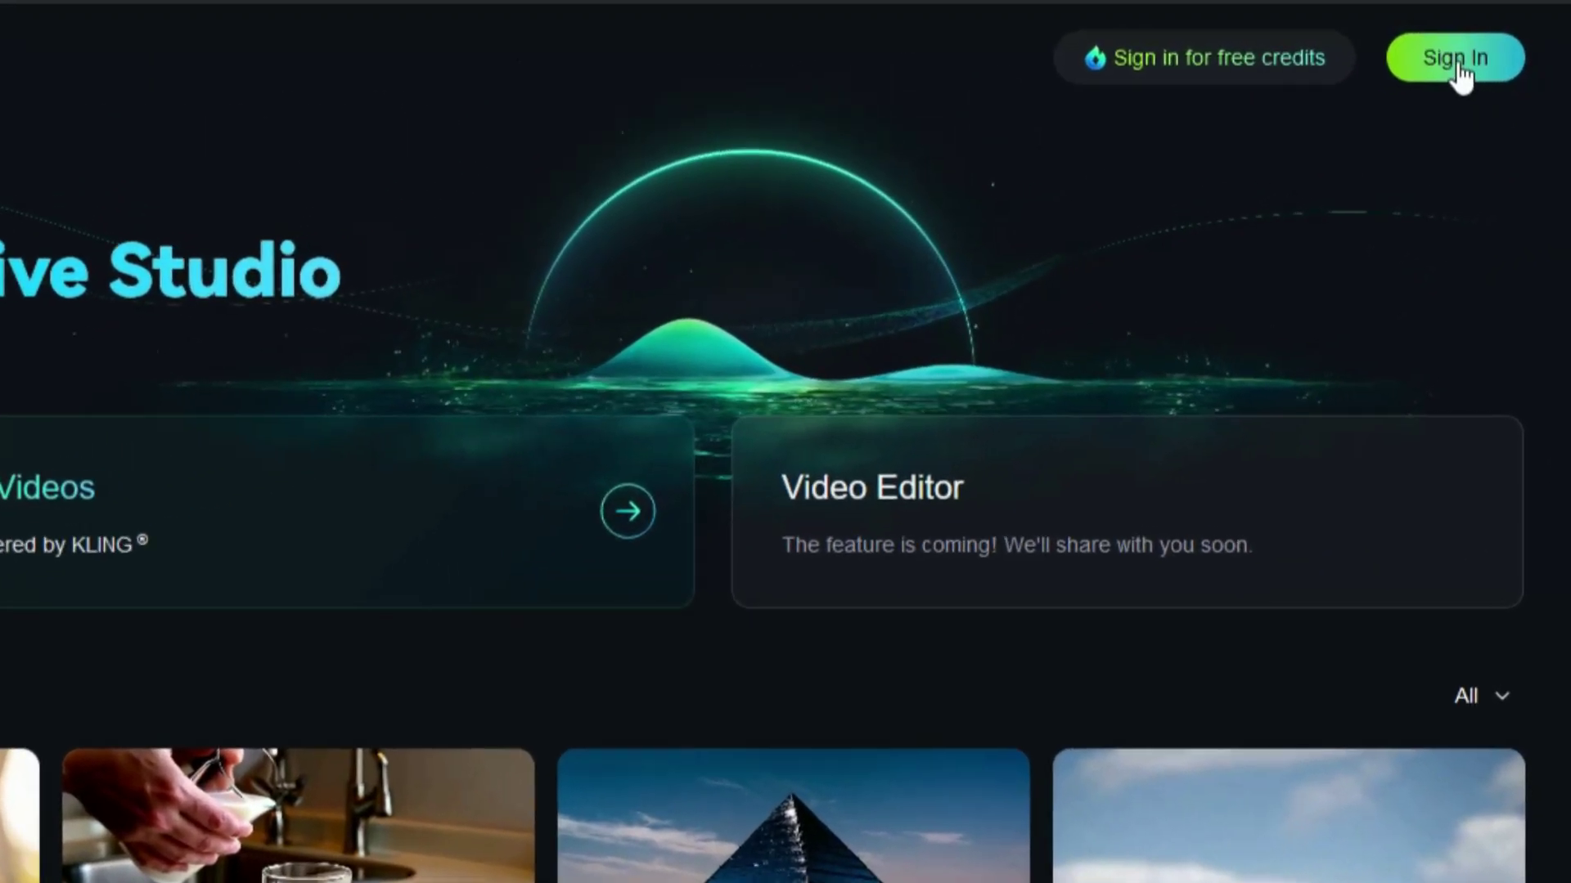
Start a free KLING AI account sign-up and solve the puzzle security verification
click(1479, 45)
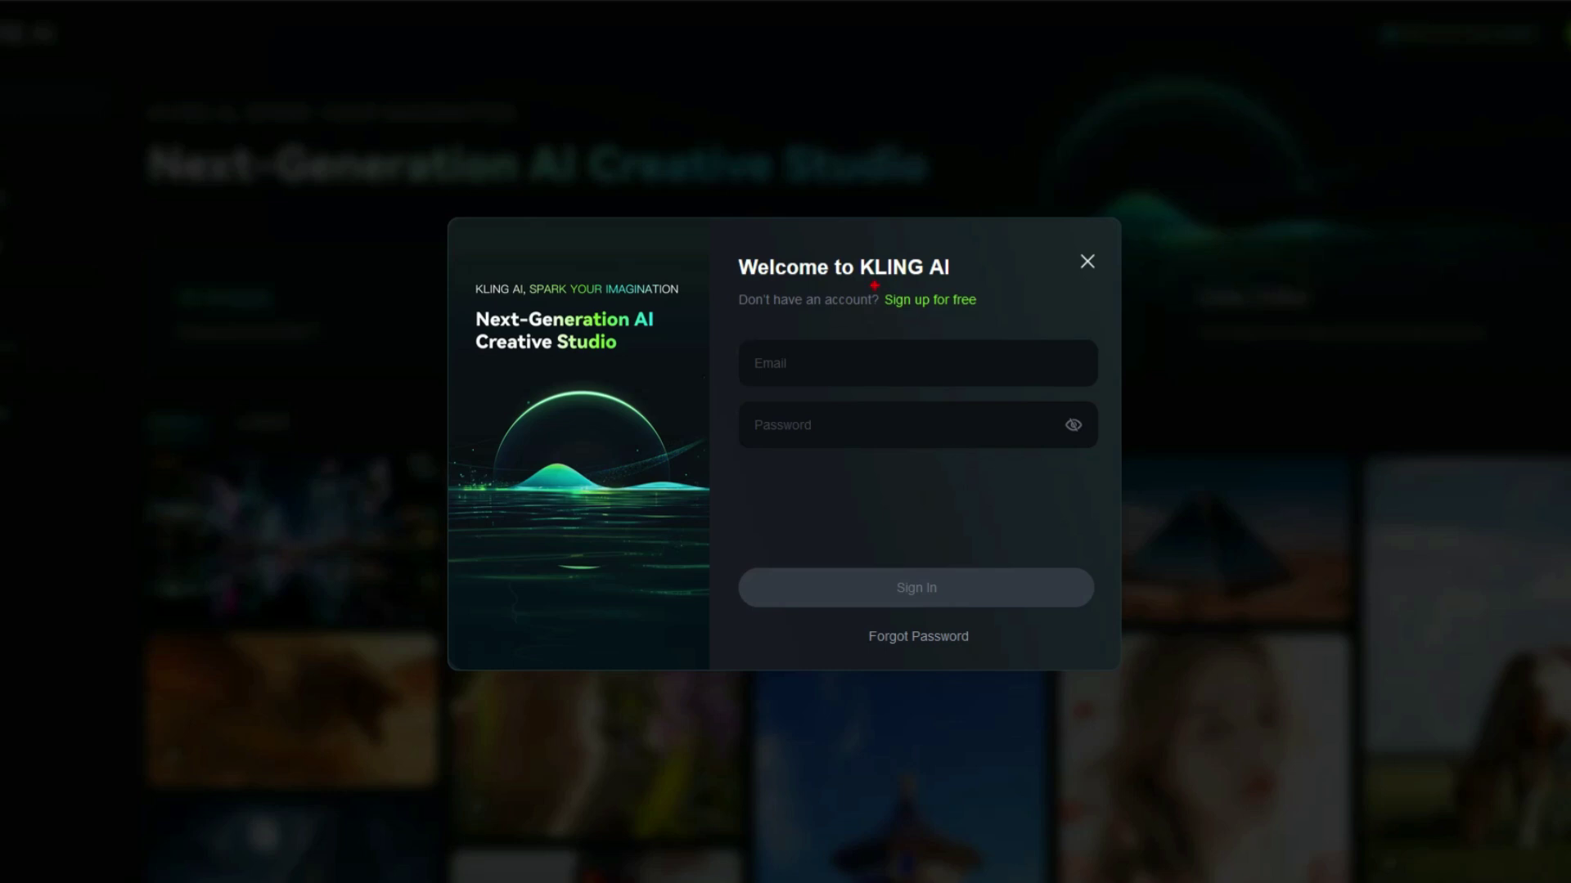
click(939, 304)
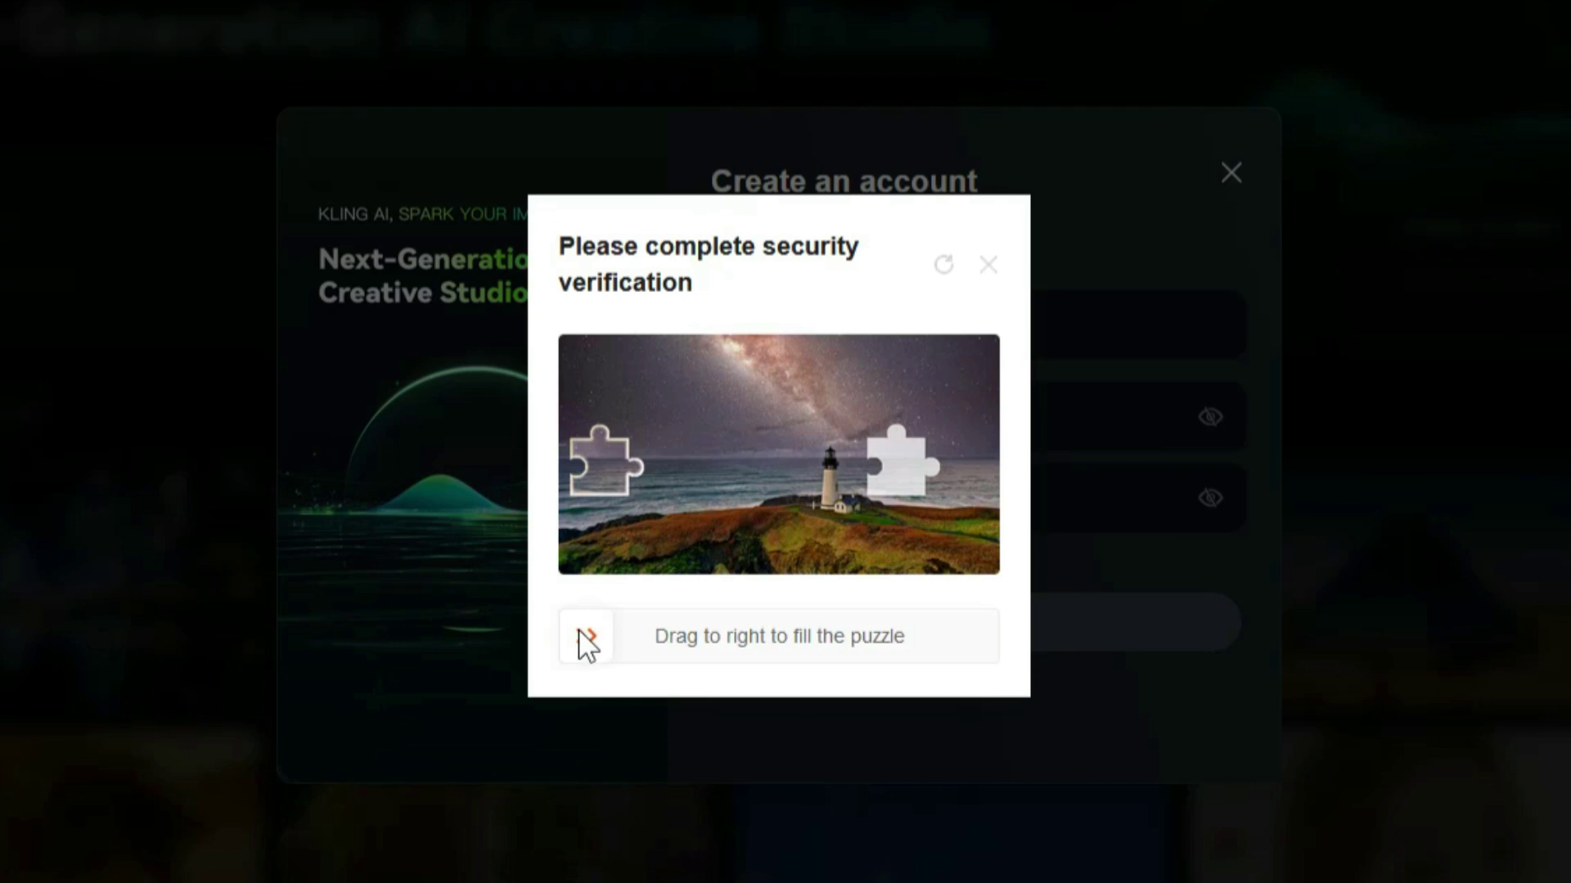
drag(591, 645, 890, 643)
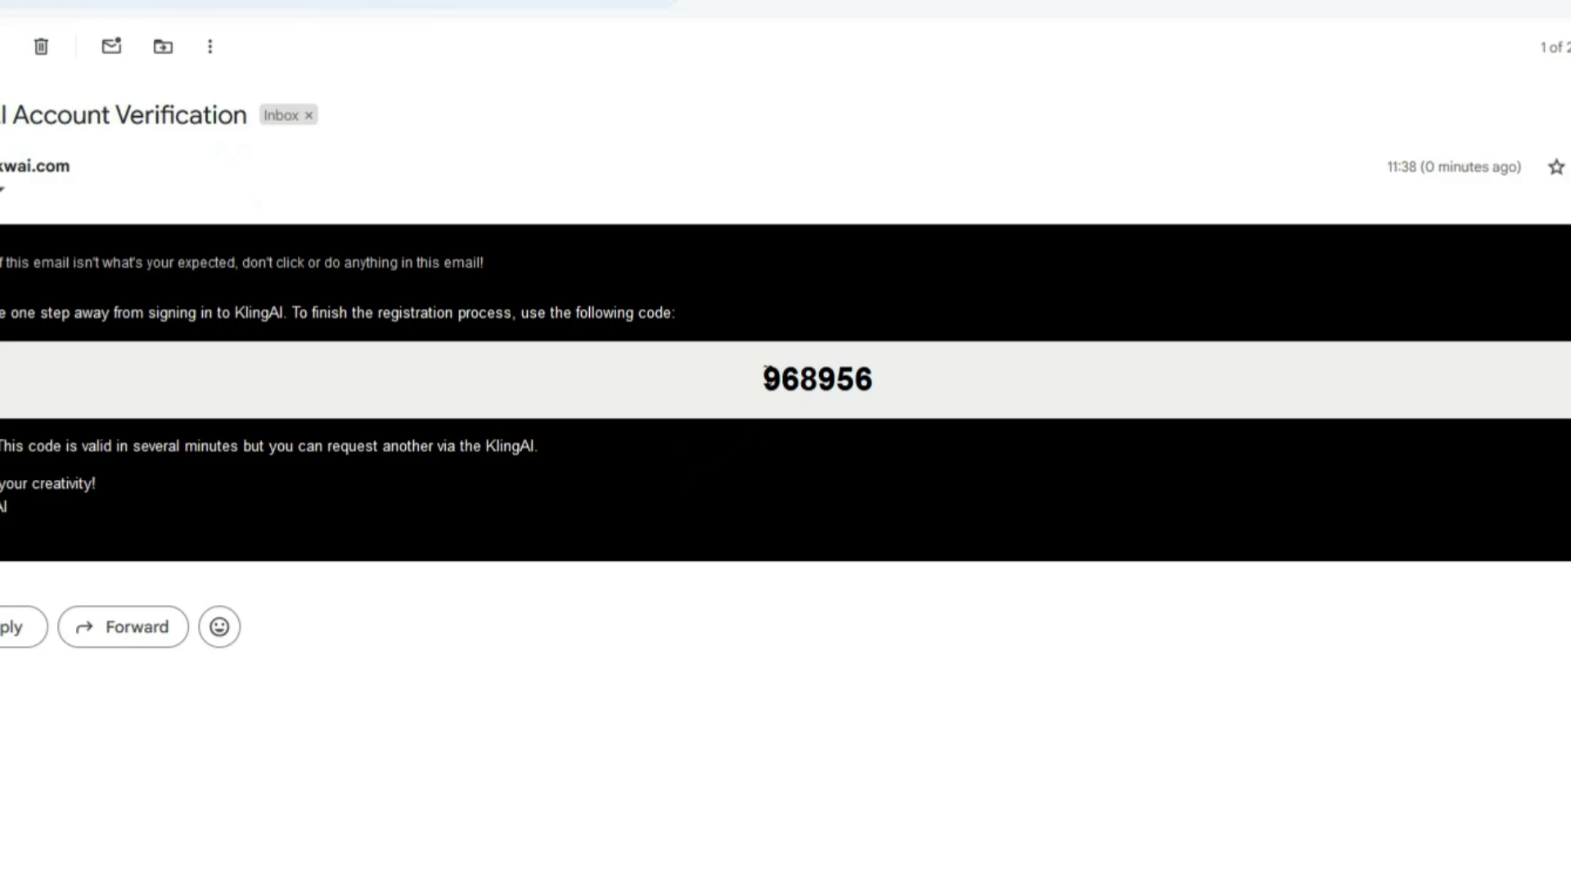
Copy the verification code from the account verification e-mail, enter it in the Verification Code field and sign in
drag(765, 373, 890, 384)
key(ctrl+c)
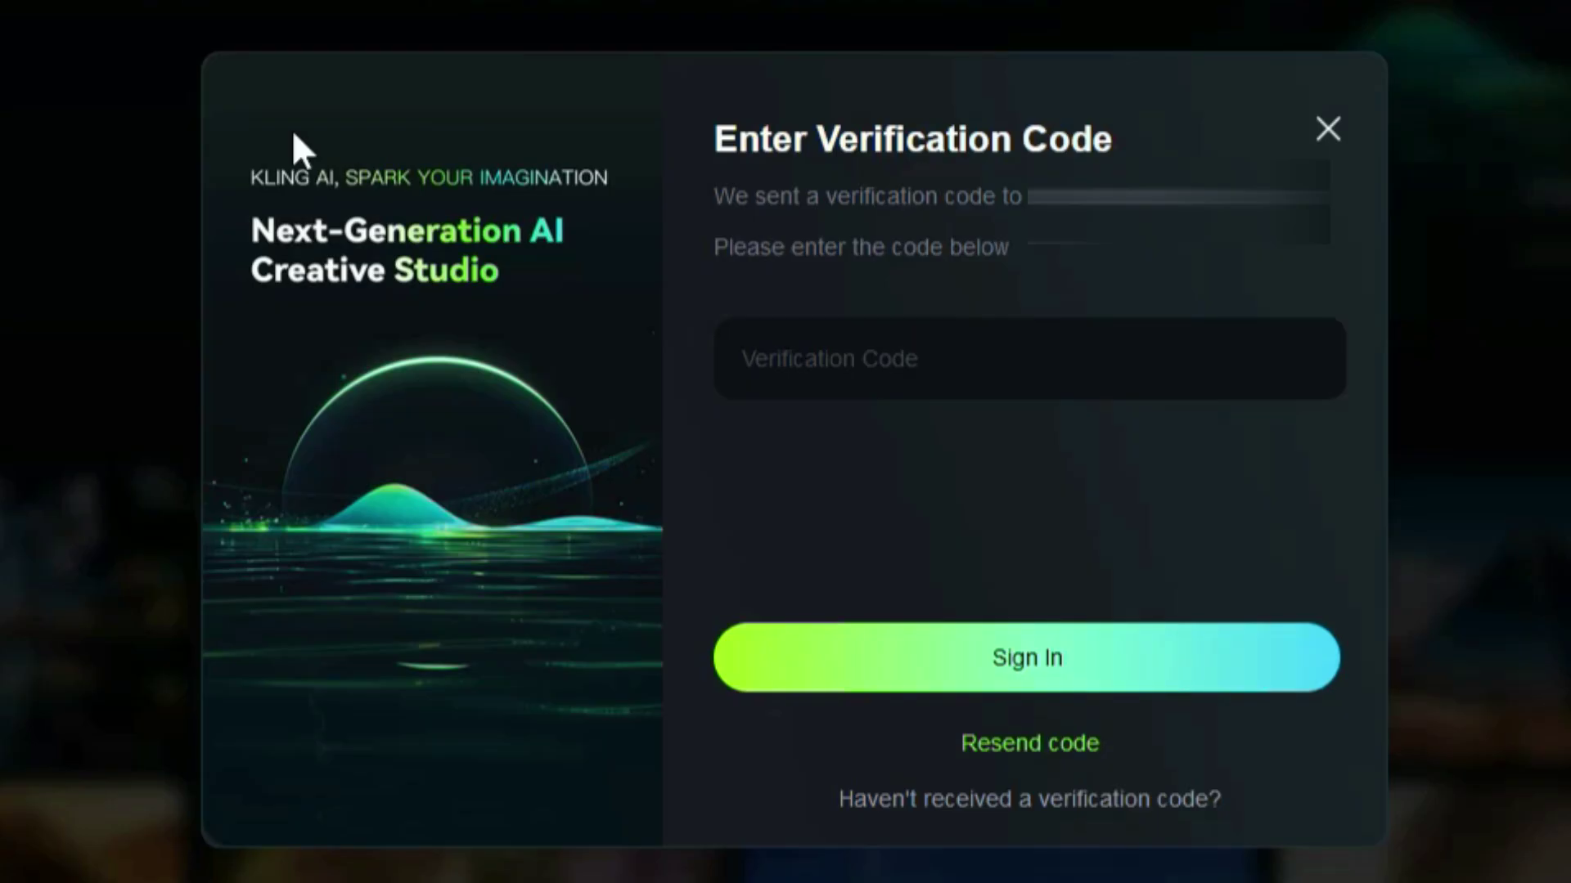
click(869, 375)
key(ctrl+v)
click(982, 654)
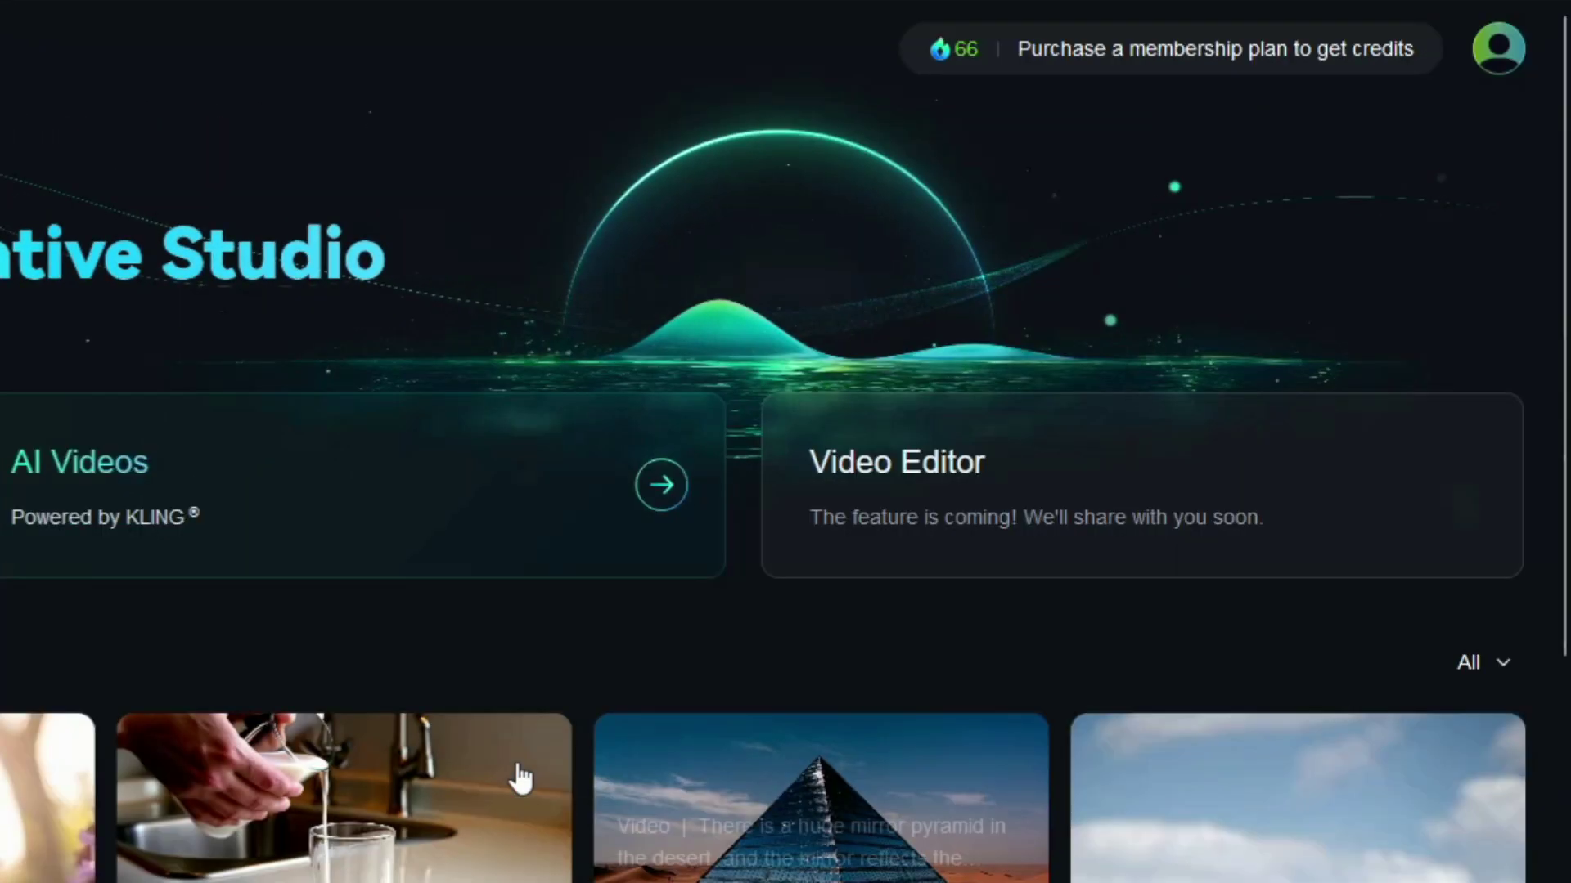
Filter the home page gallery to show only videos
click(1493, 59)
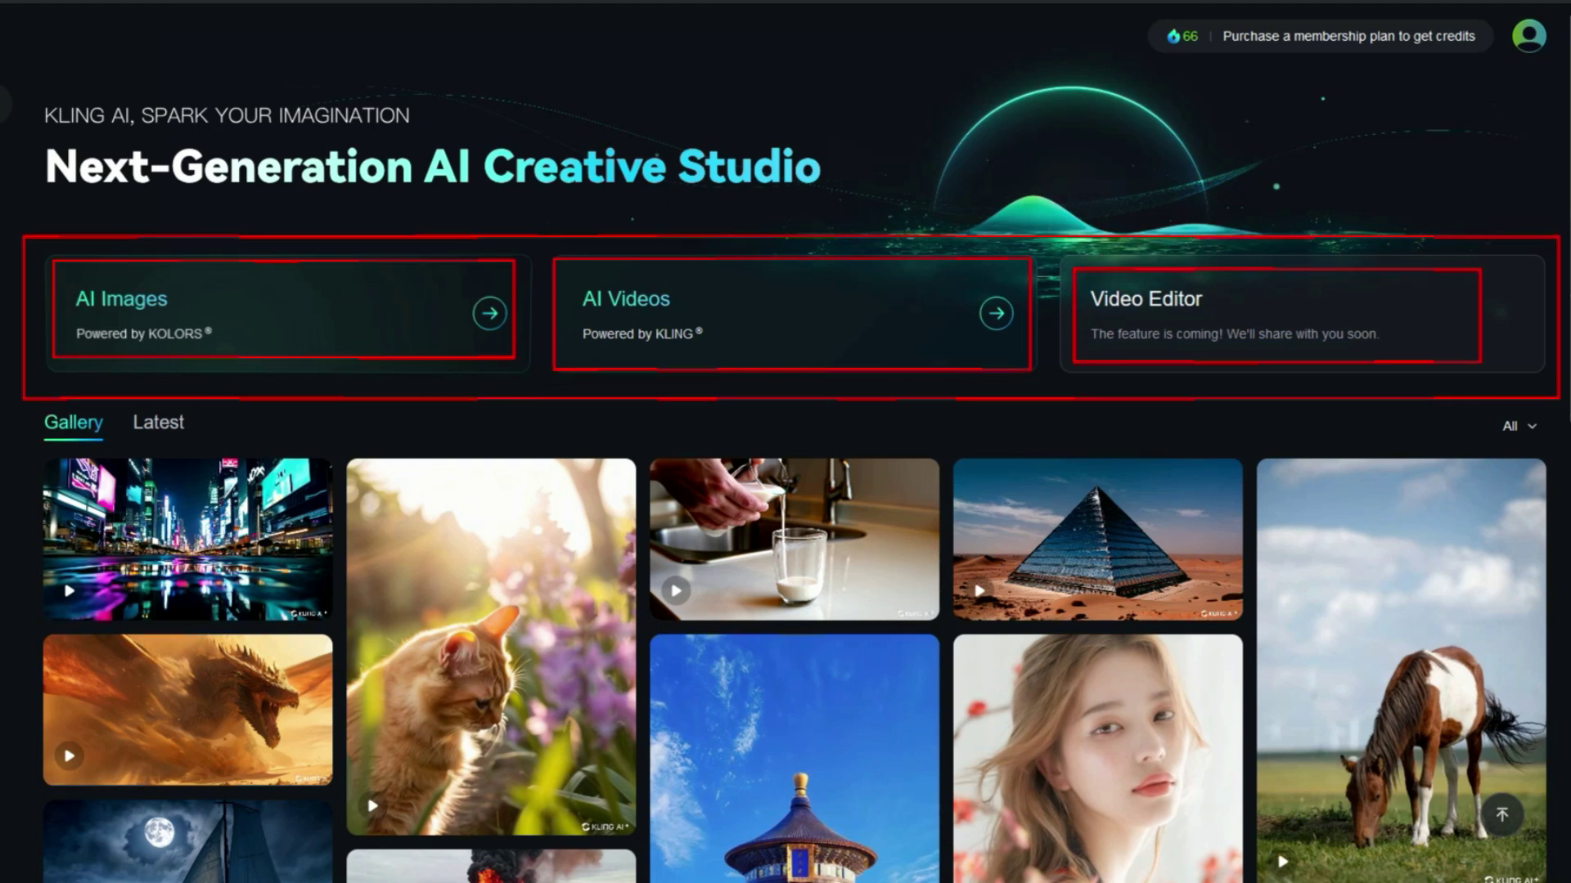
scroll(352, 327, down, 1)
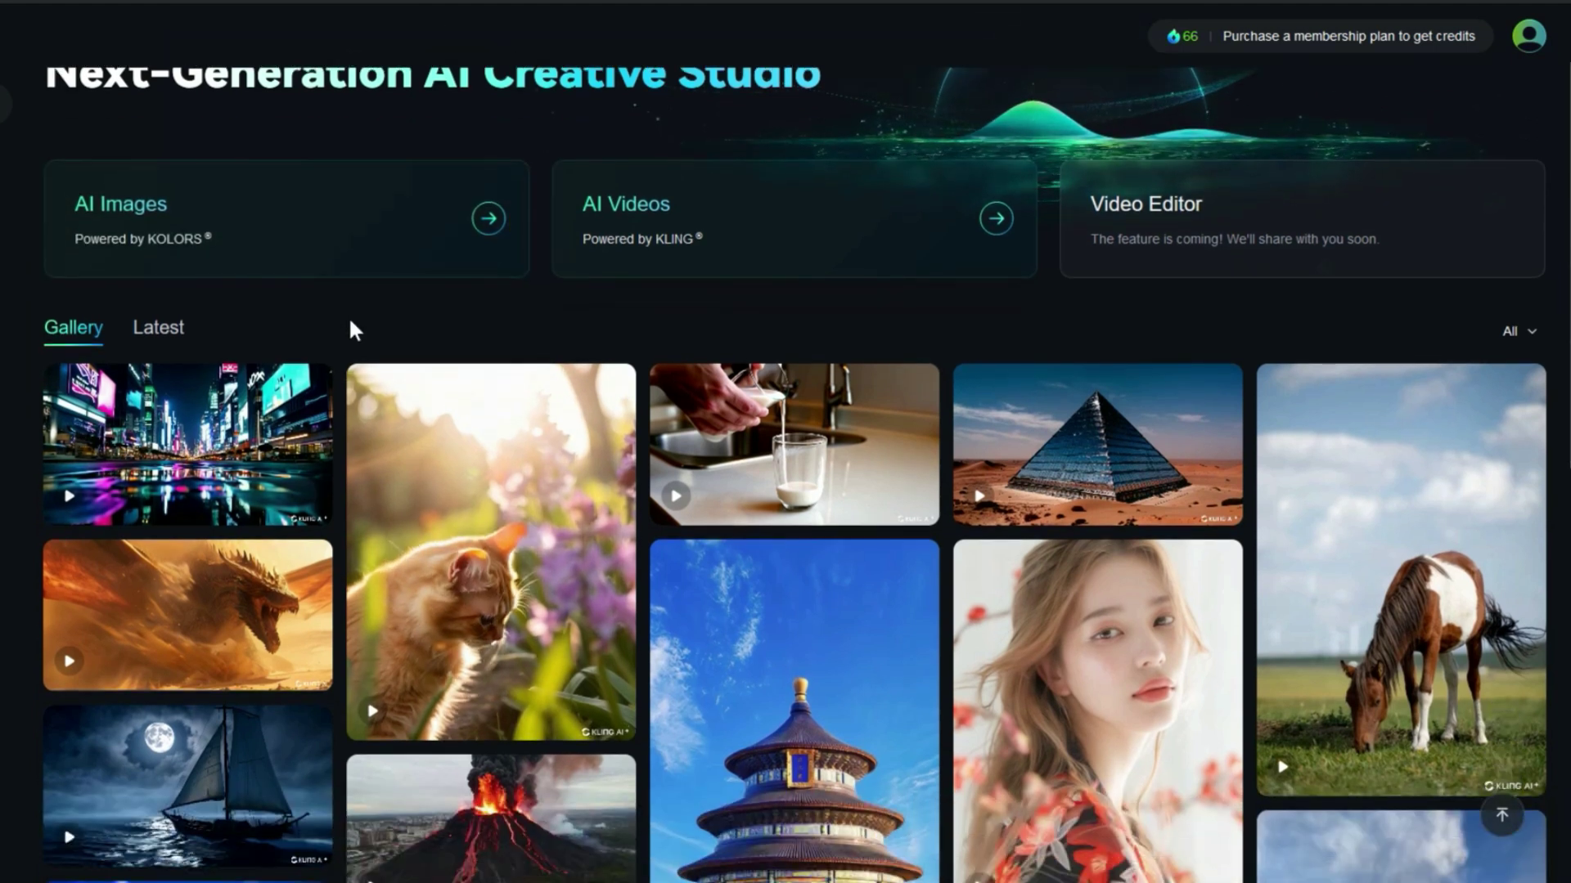
scroll(381, 311, down, 1)
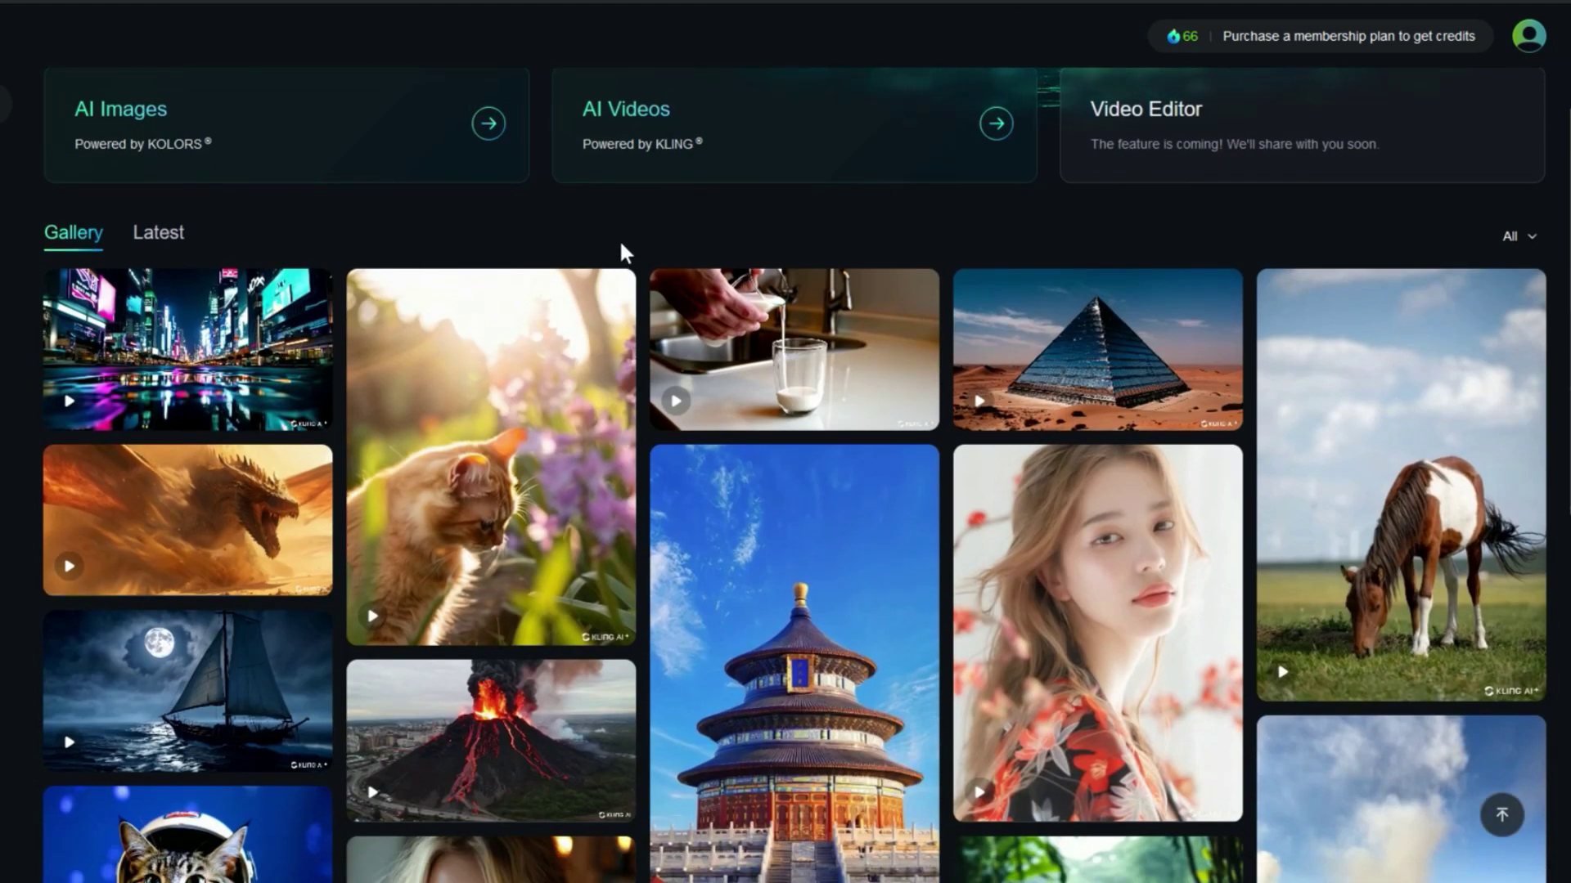
scroll(621, 244, down, 1)
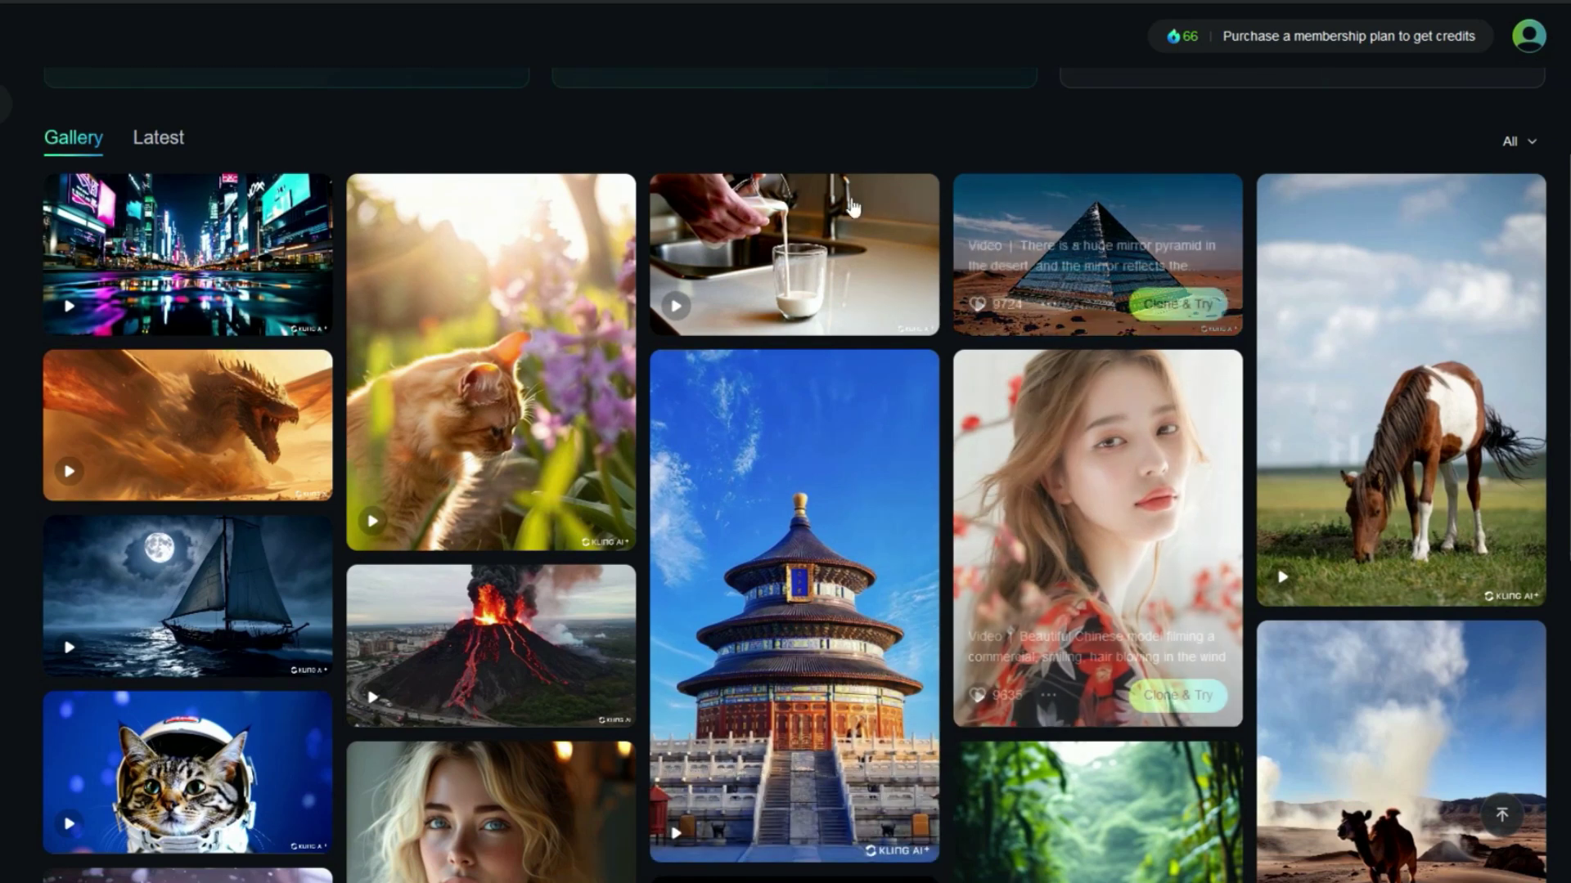
click(1542, 152)
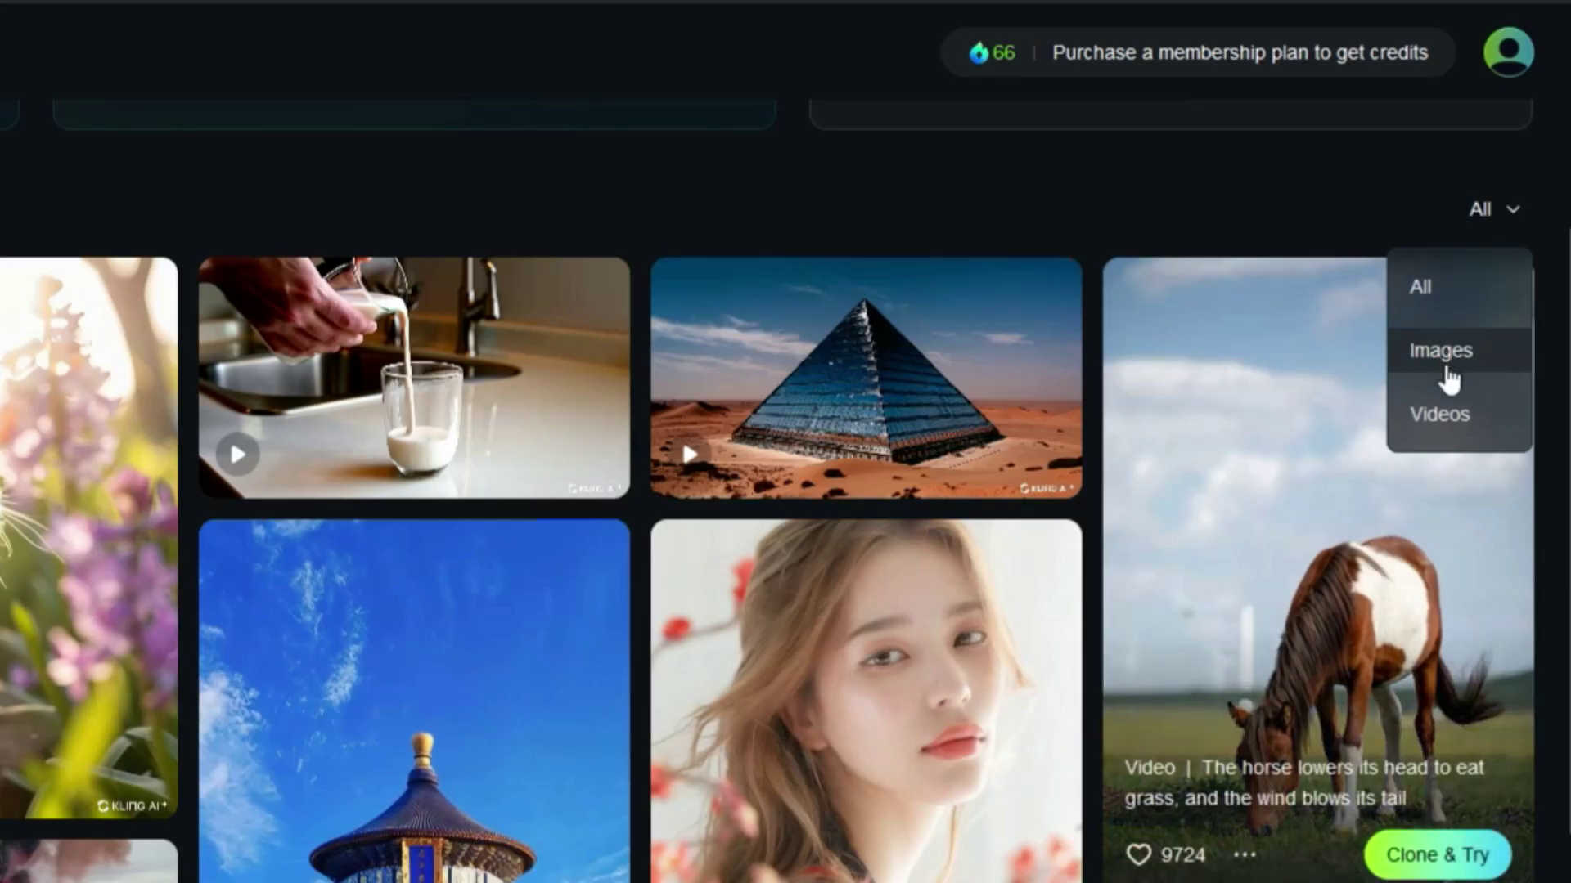
click(1438, 415)
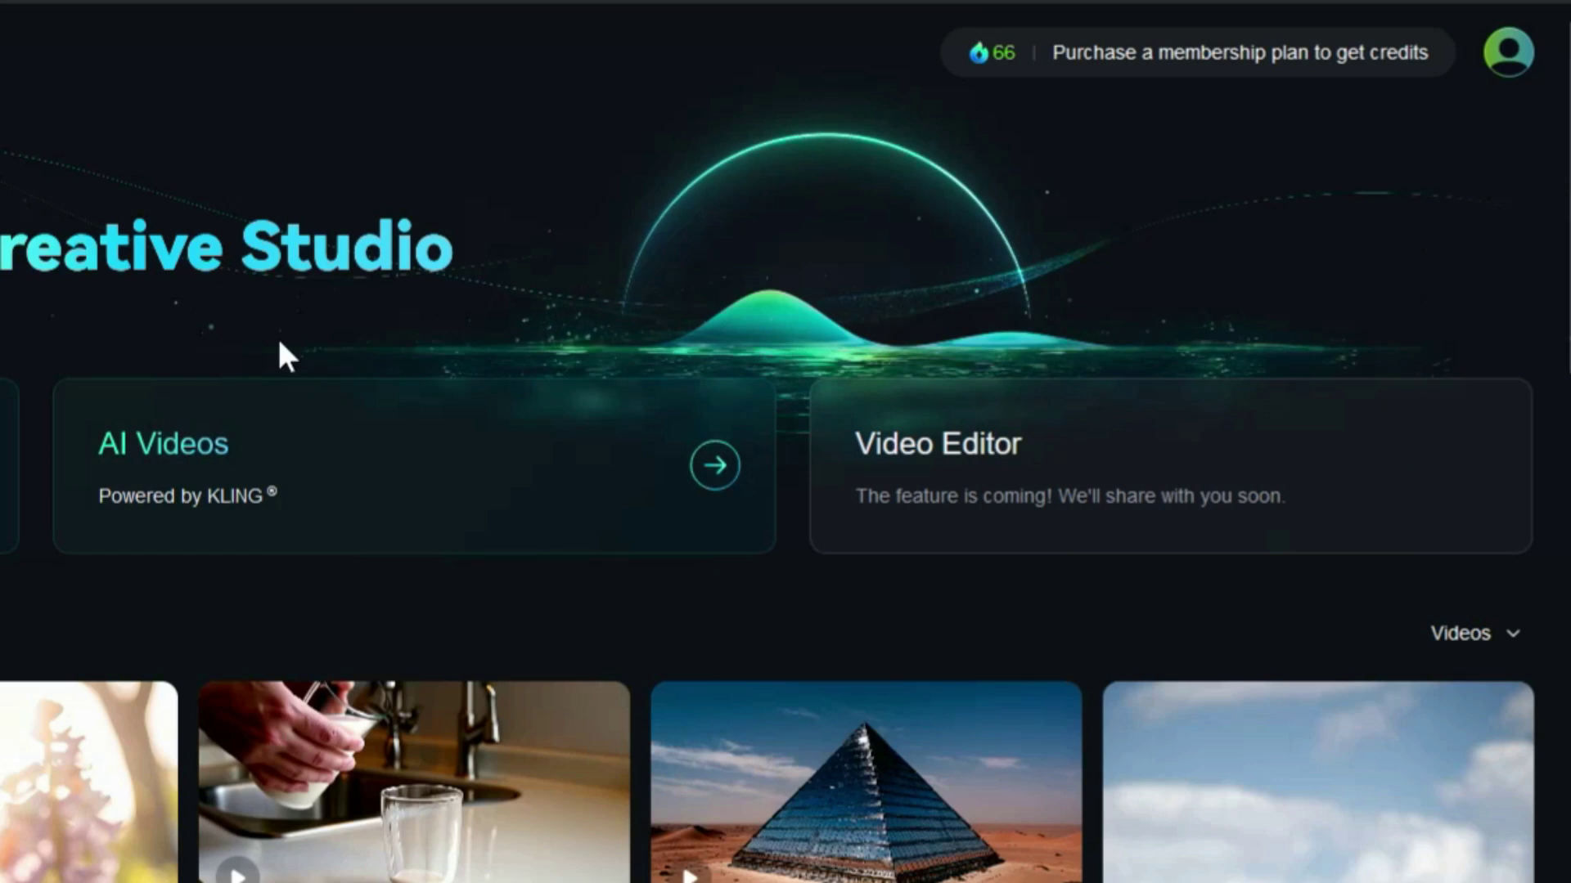
Examine the prompt, settings and further options of the erupting volcano video in the gallery
scroll(456, 634, down, 3)
click(456, 634)
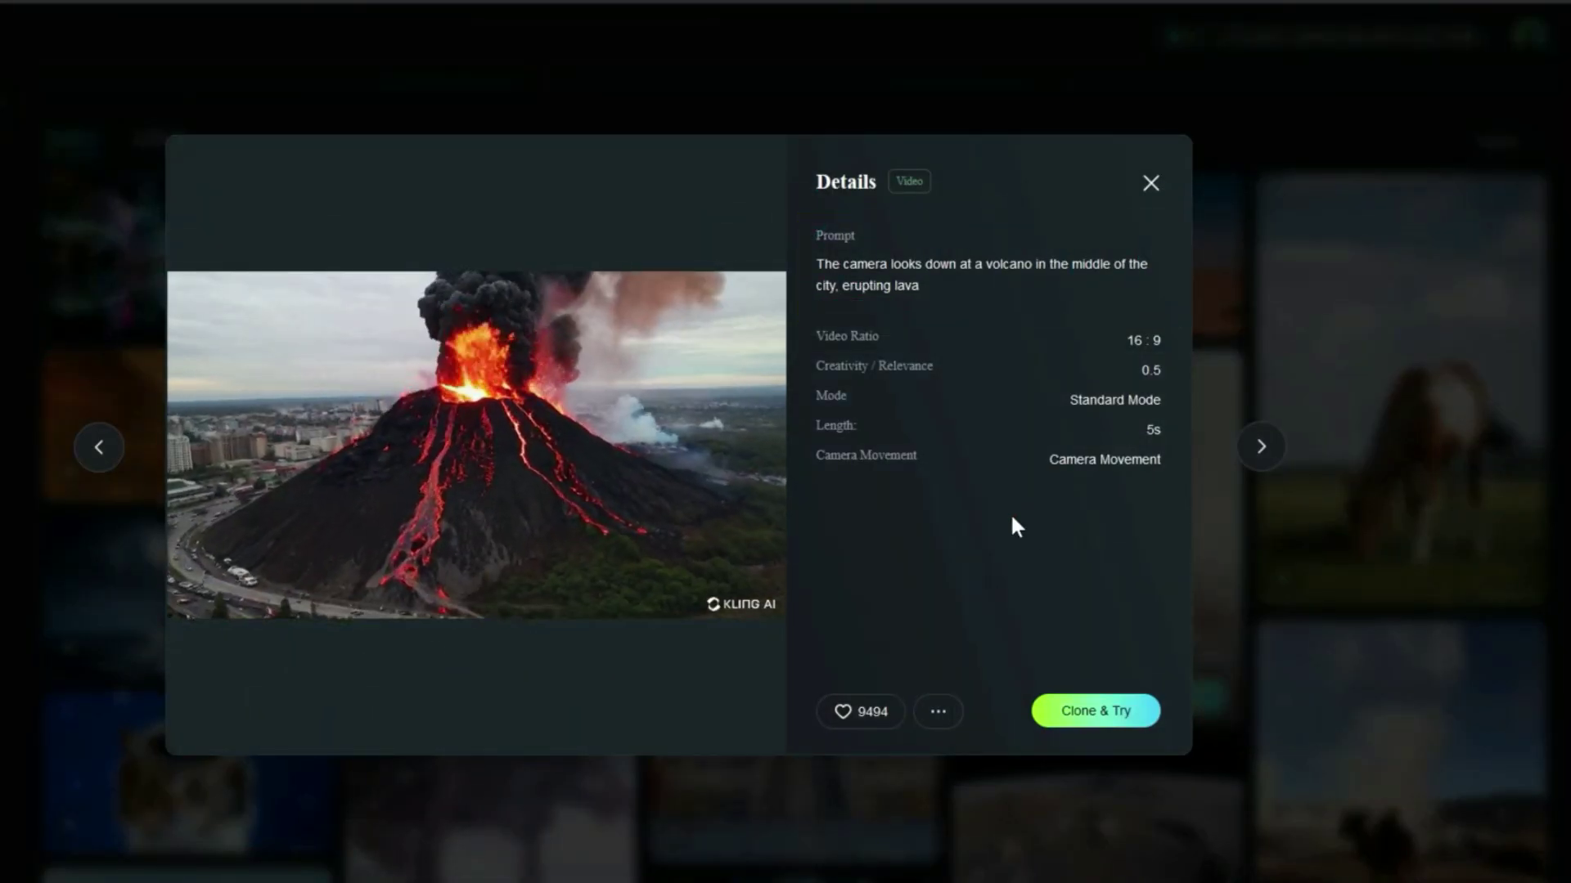
click(939, 712)
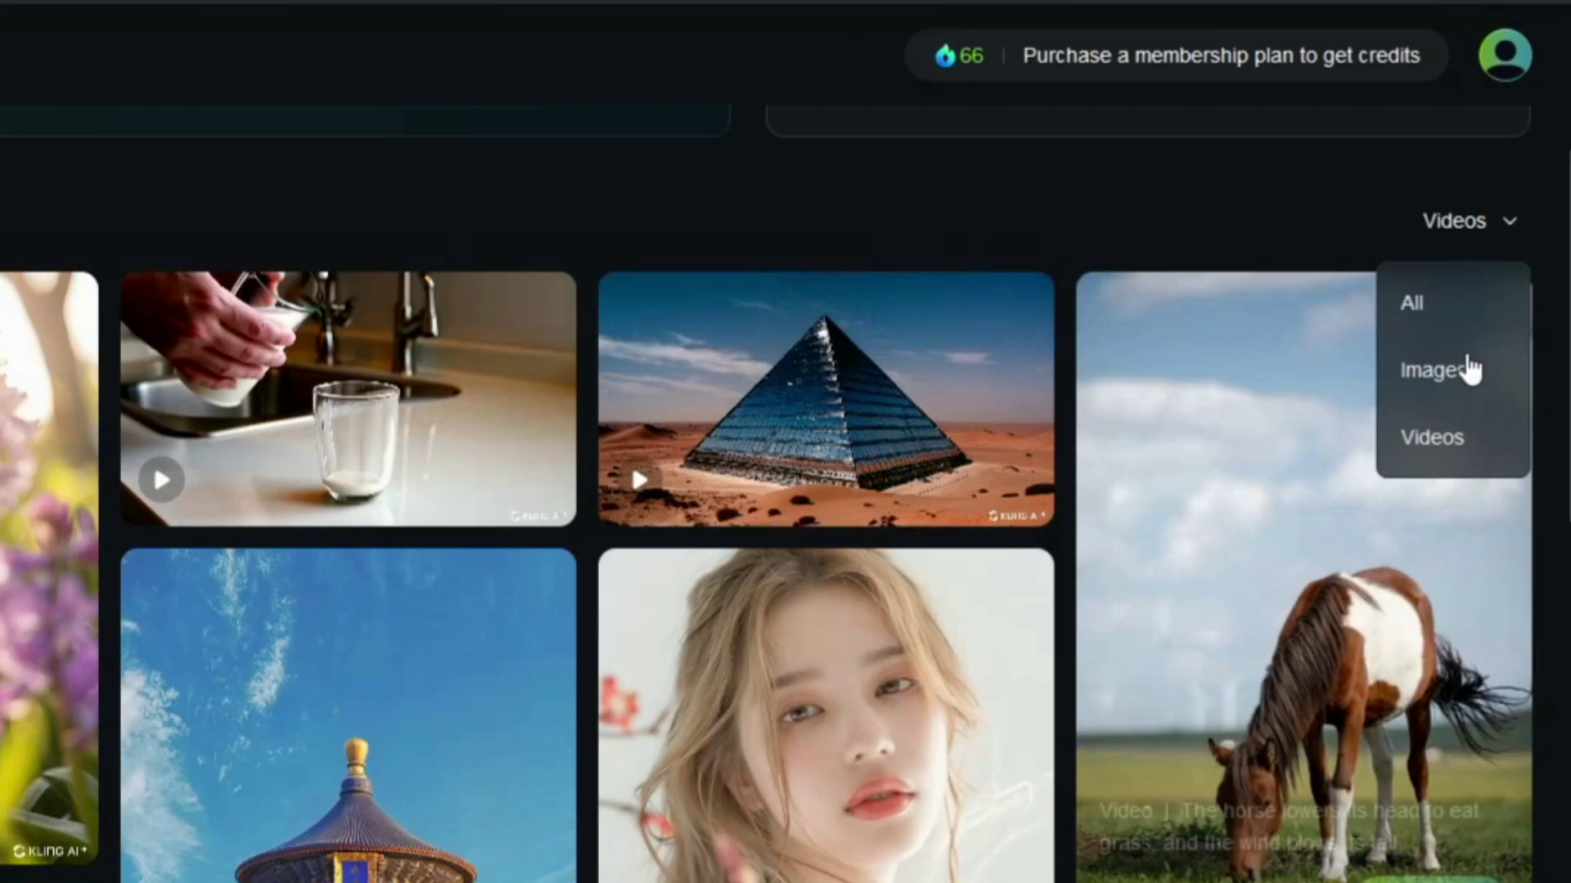
Filter the gallery to images and examine the prompt details of the blonde woman portrait
click(1485, 327)
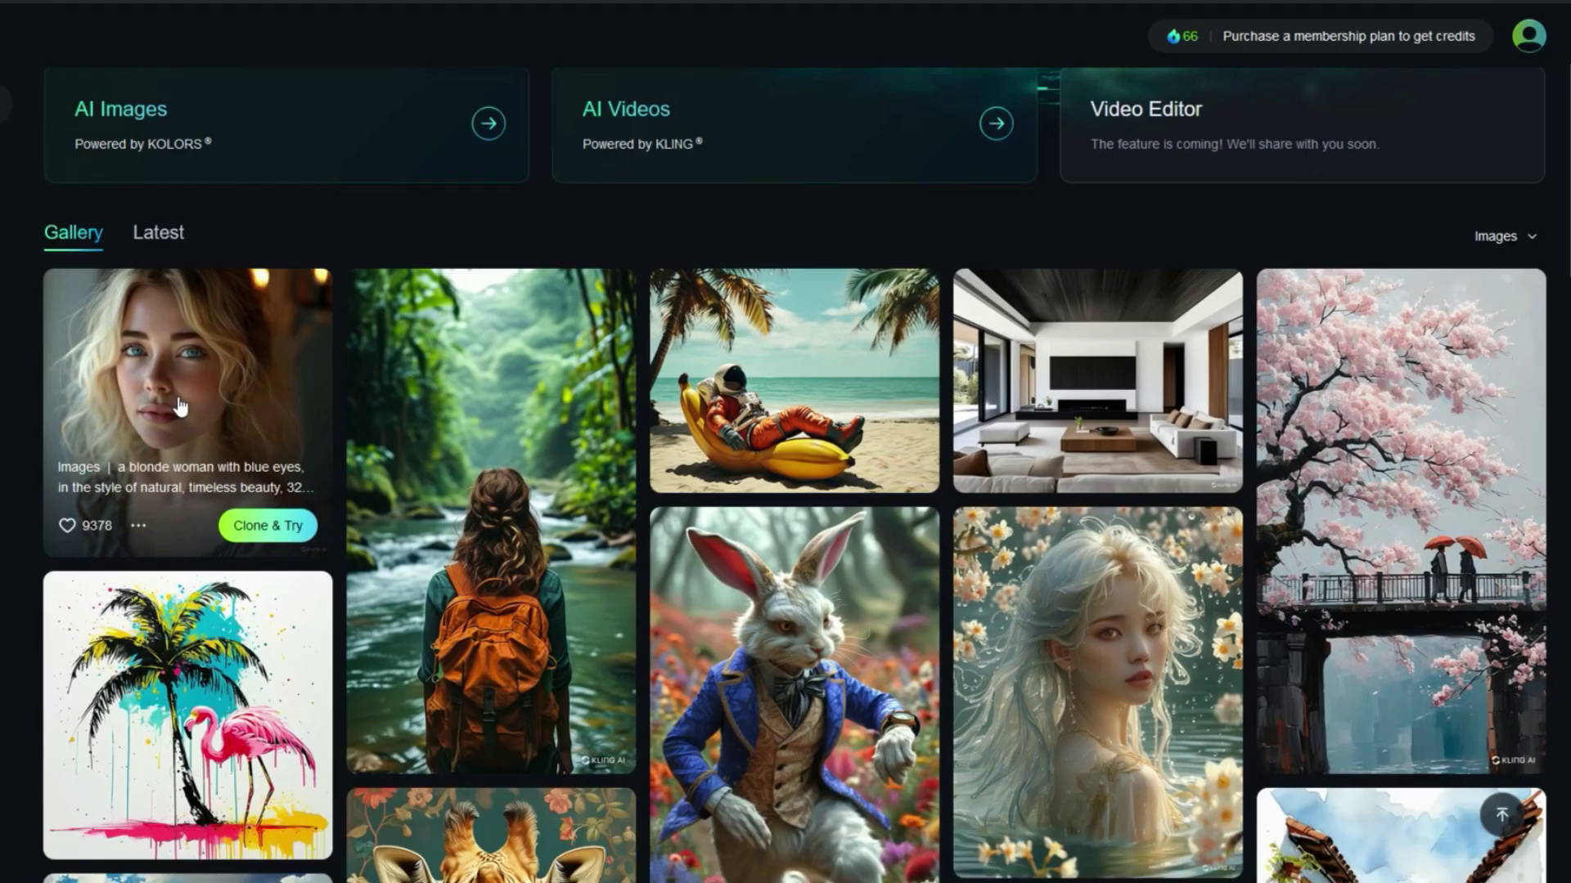
click(178, 401)
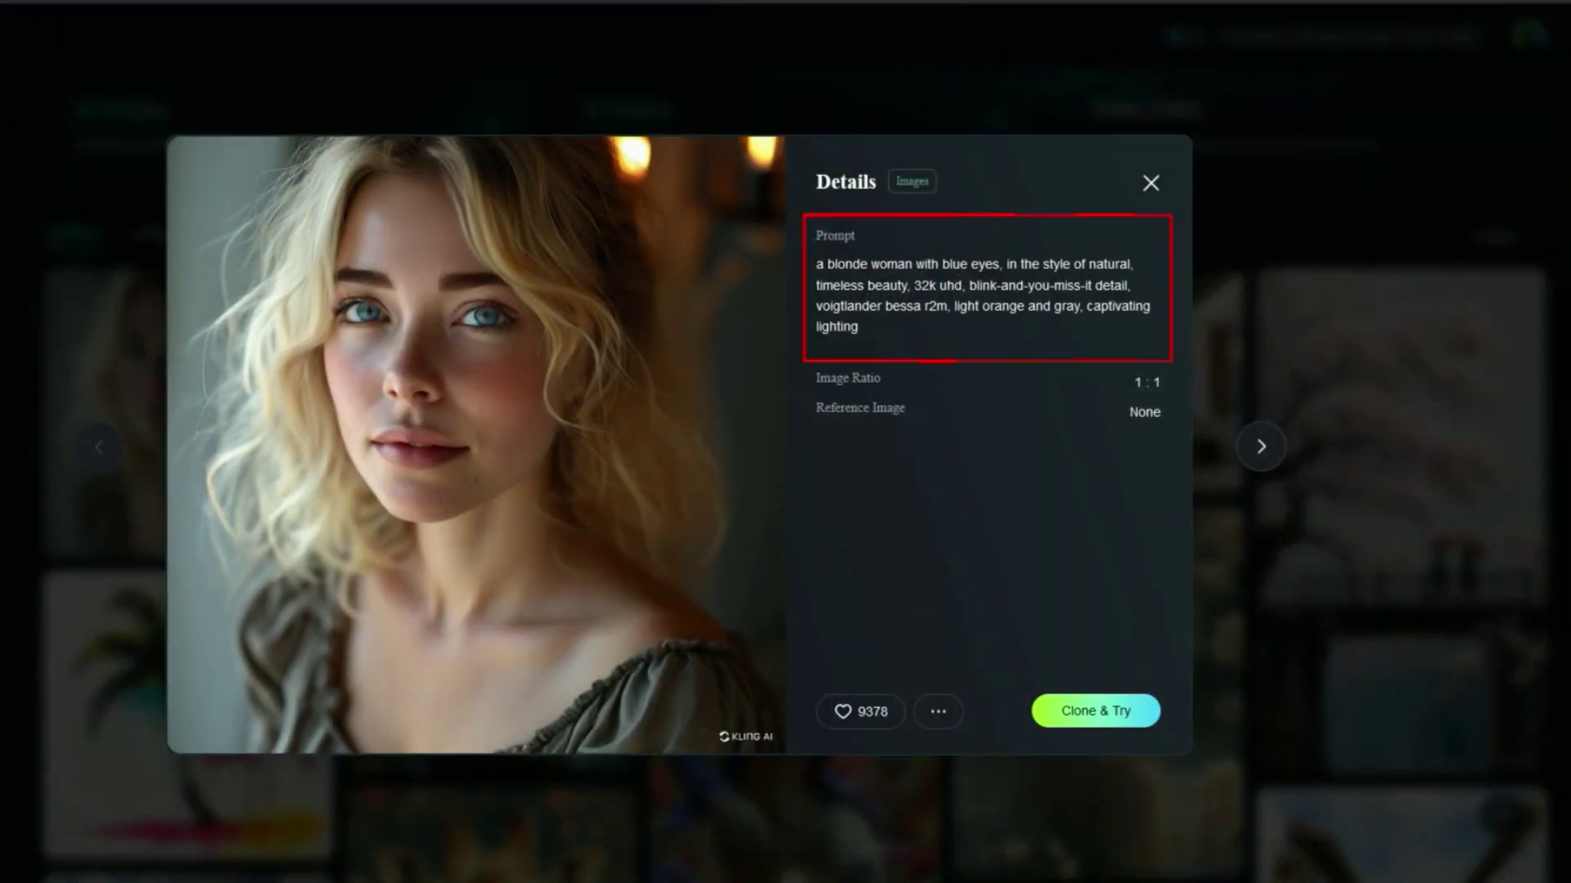
mouse_move(937, 716)
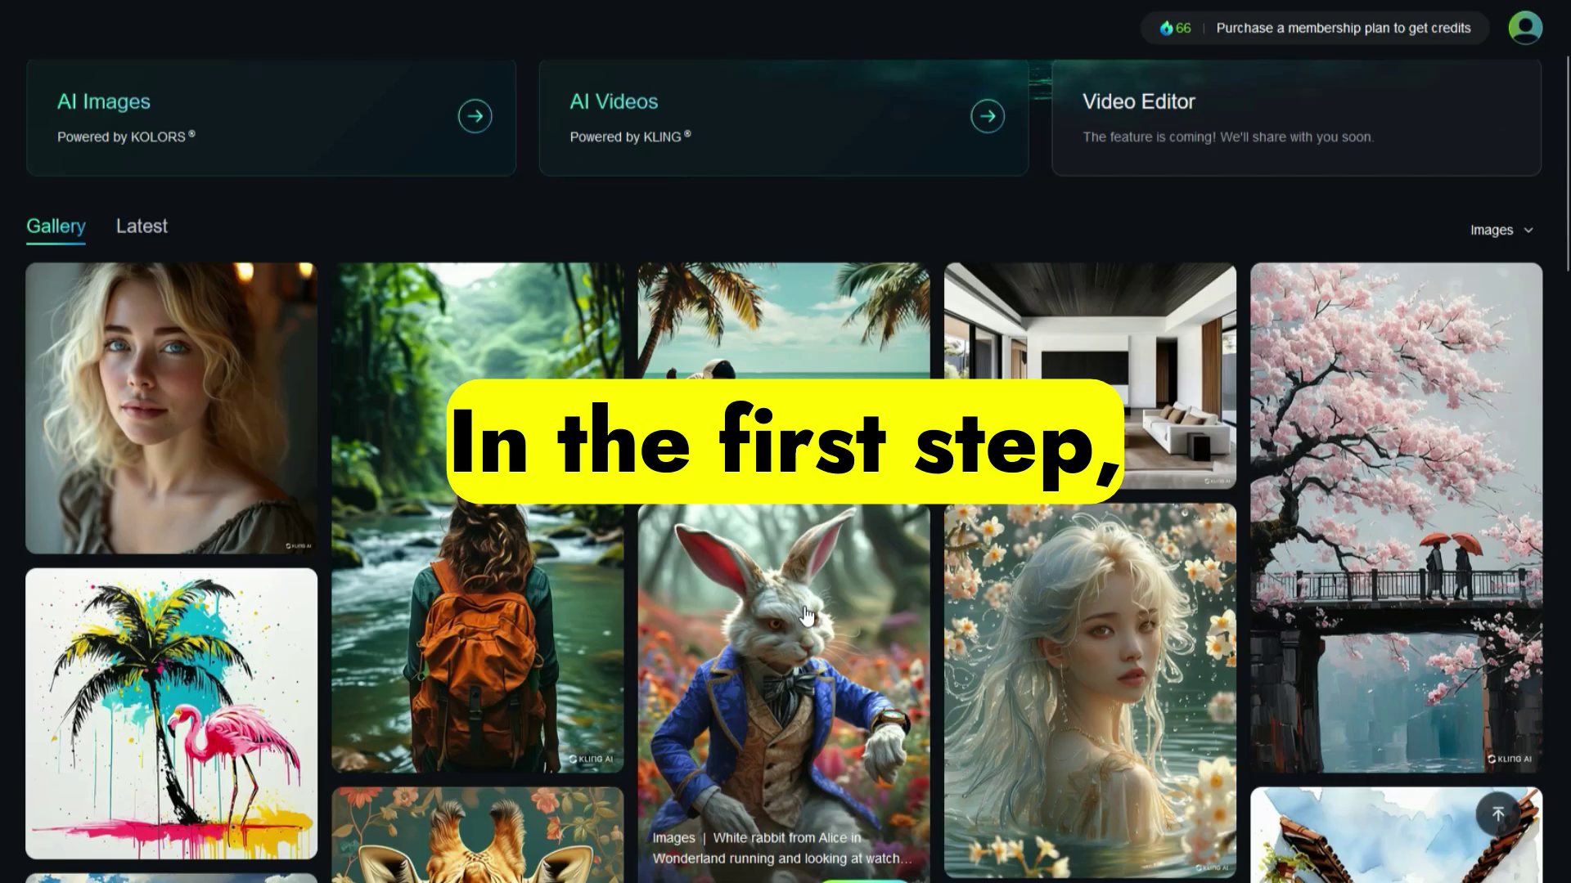
Browse the example artwork in the image gallery for ideas
scroll(806, 616, down, 3)
scroll(806, 615, down, 7)
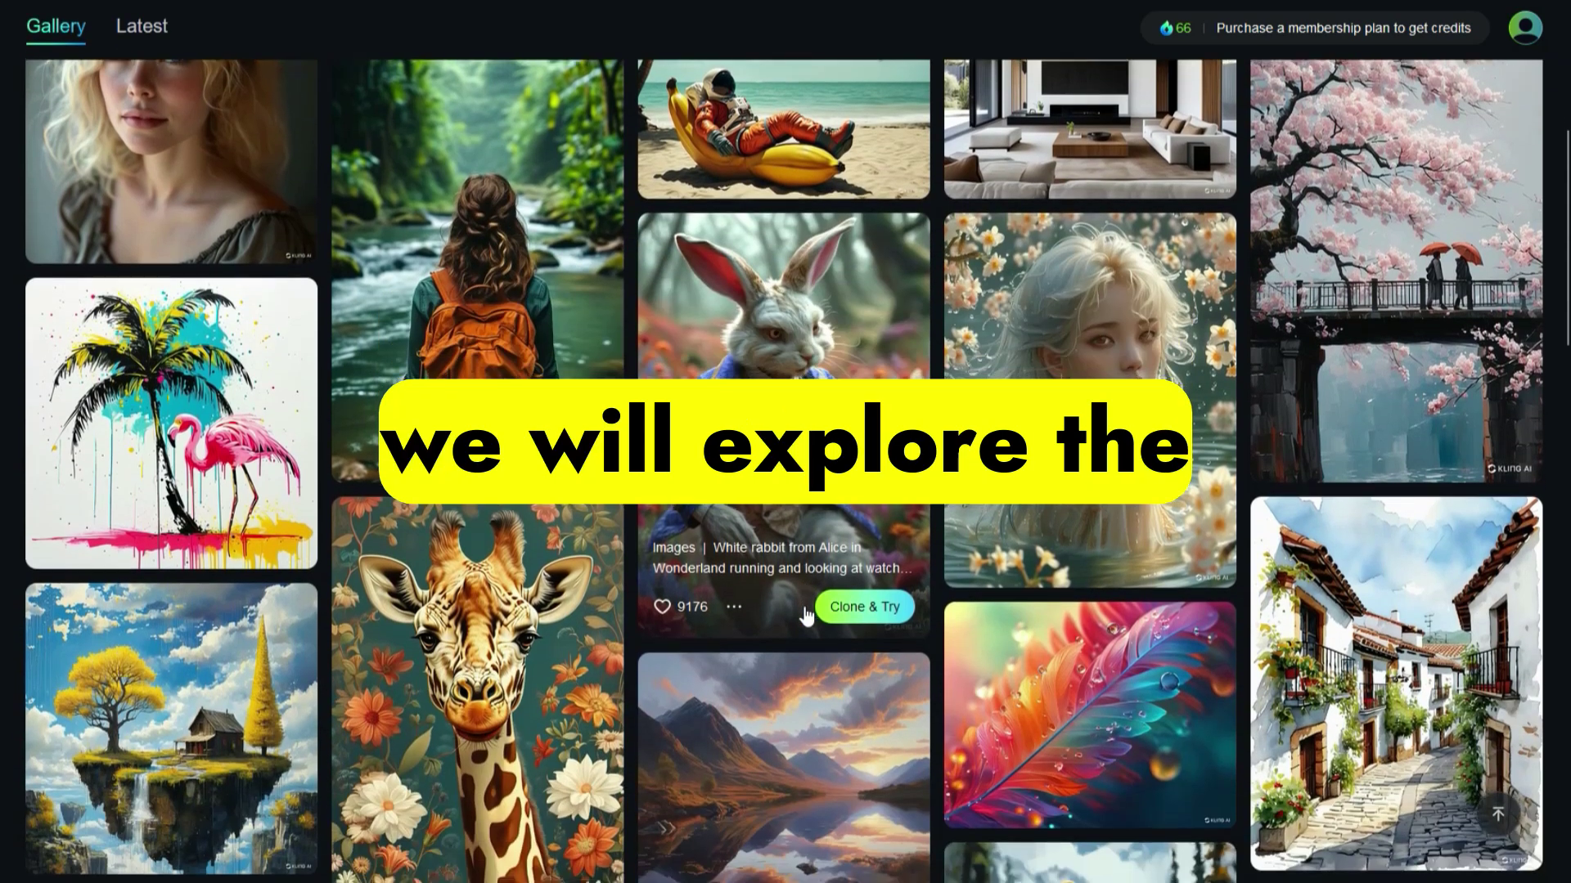
scroll(806, 615, down, 5)
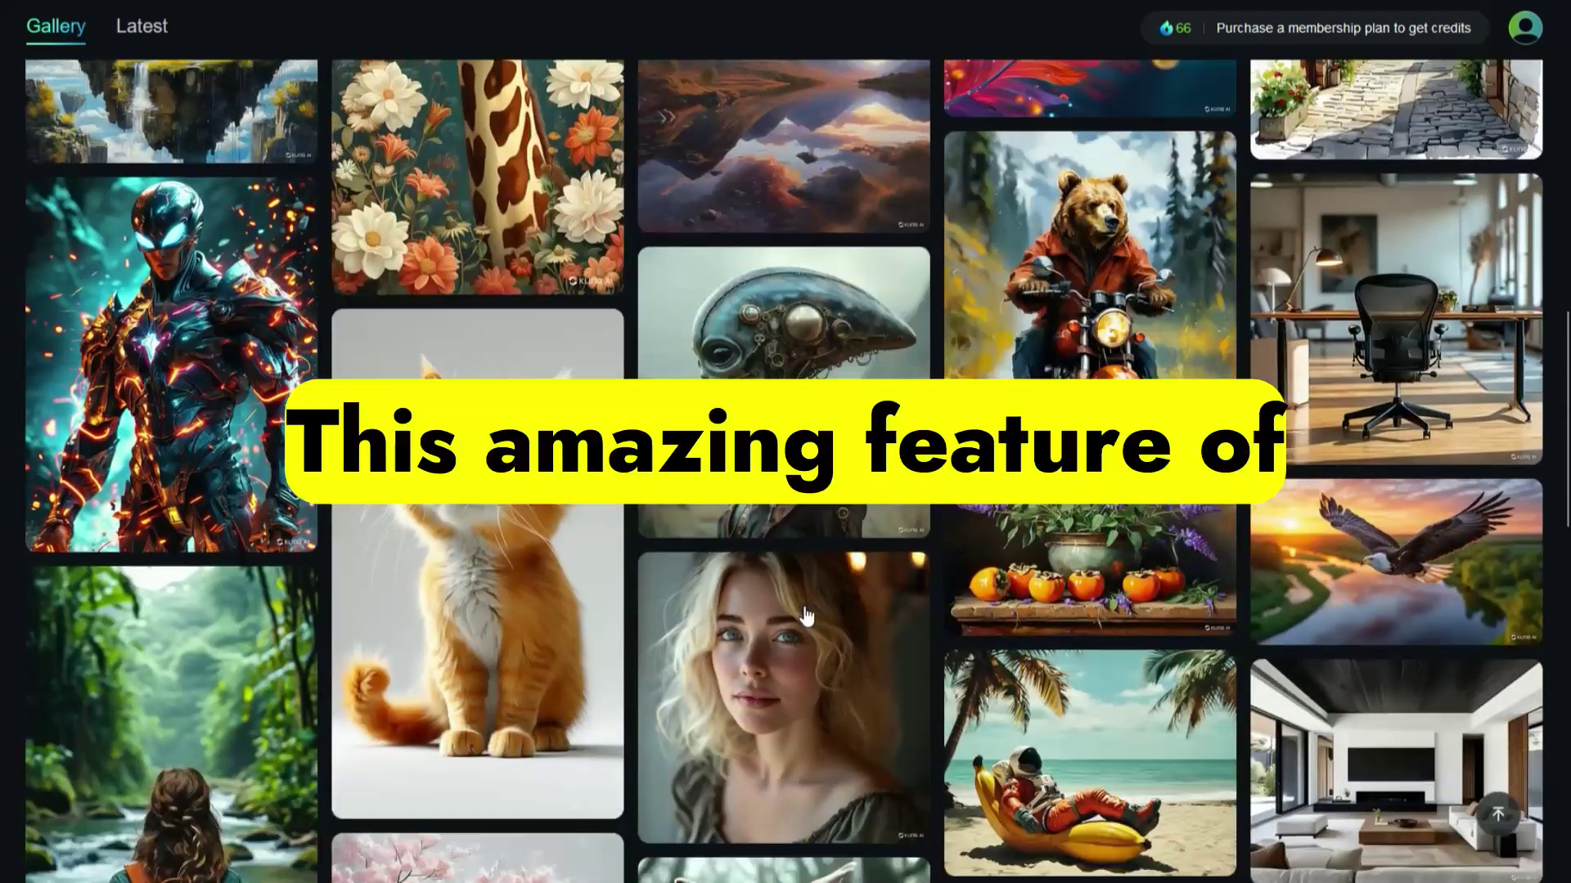
scroll(804, 607, down, 8)
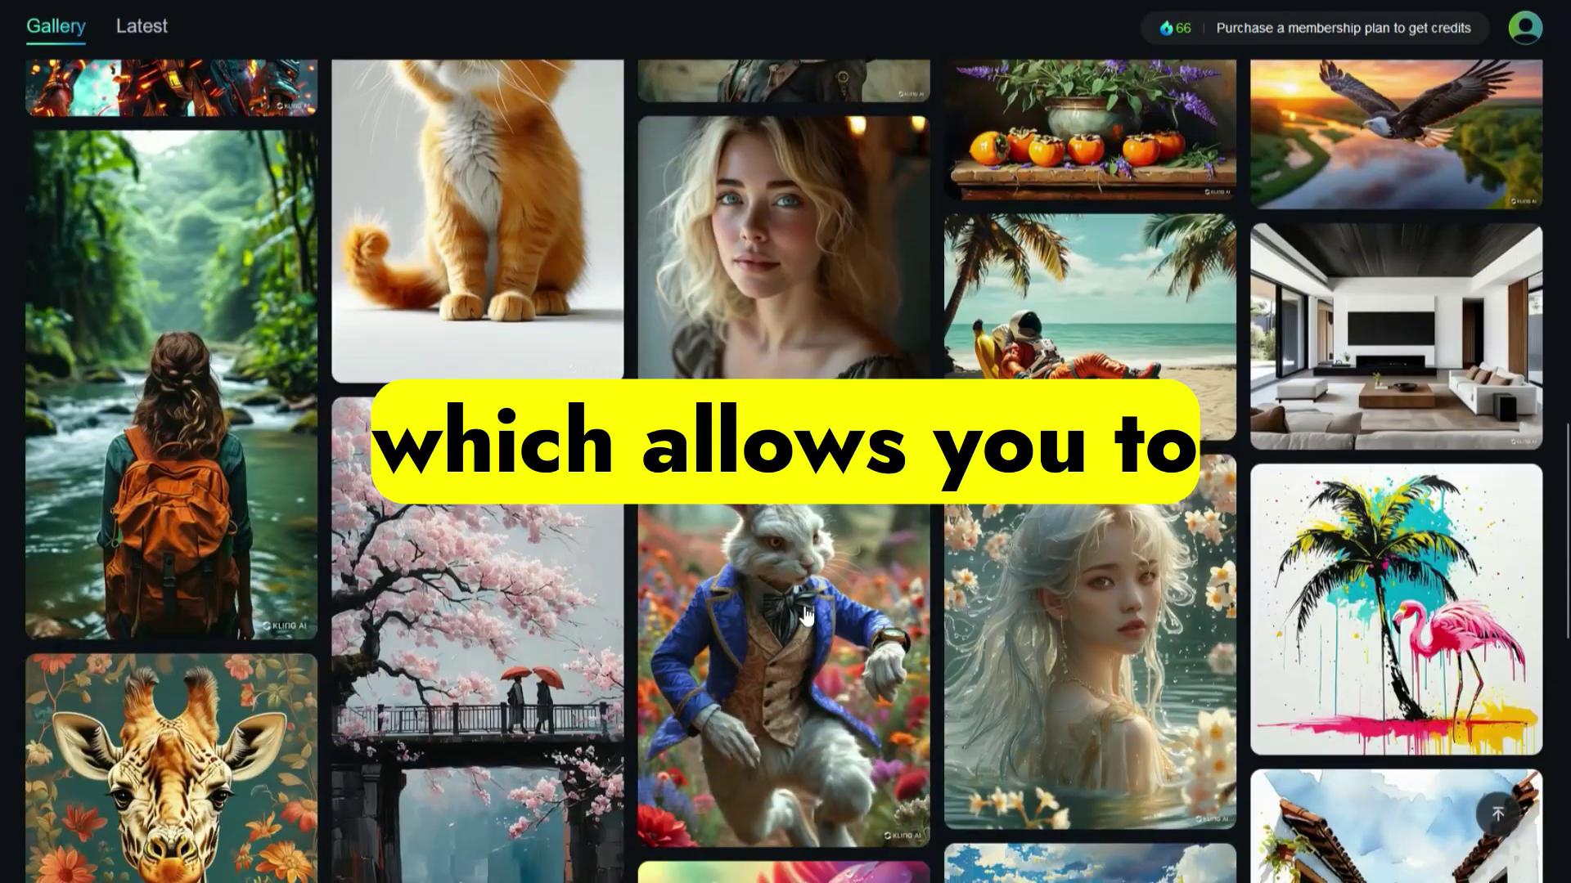
scroll(806, 615, down, 5)
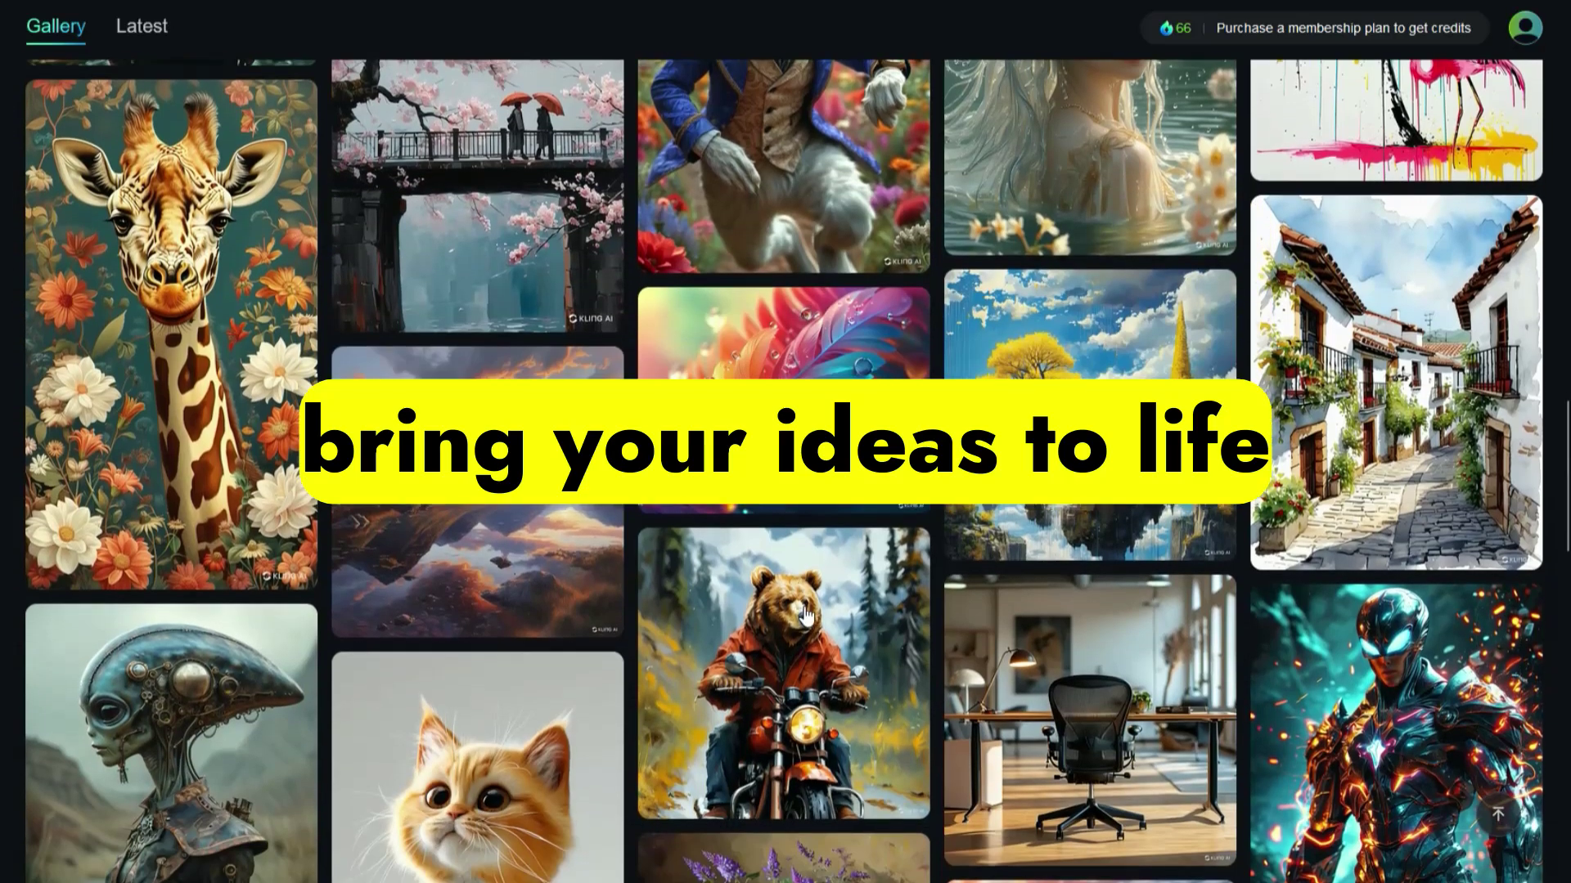
scroll(806, 615, down, 2)
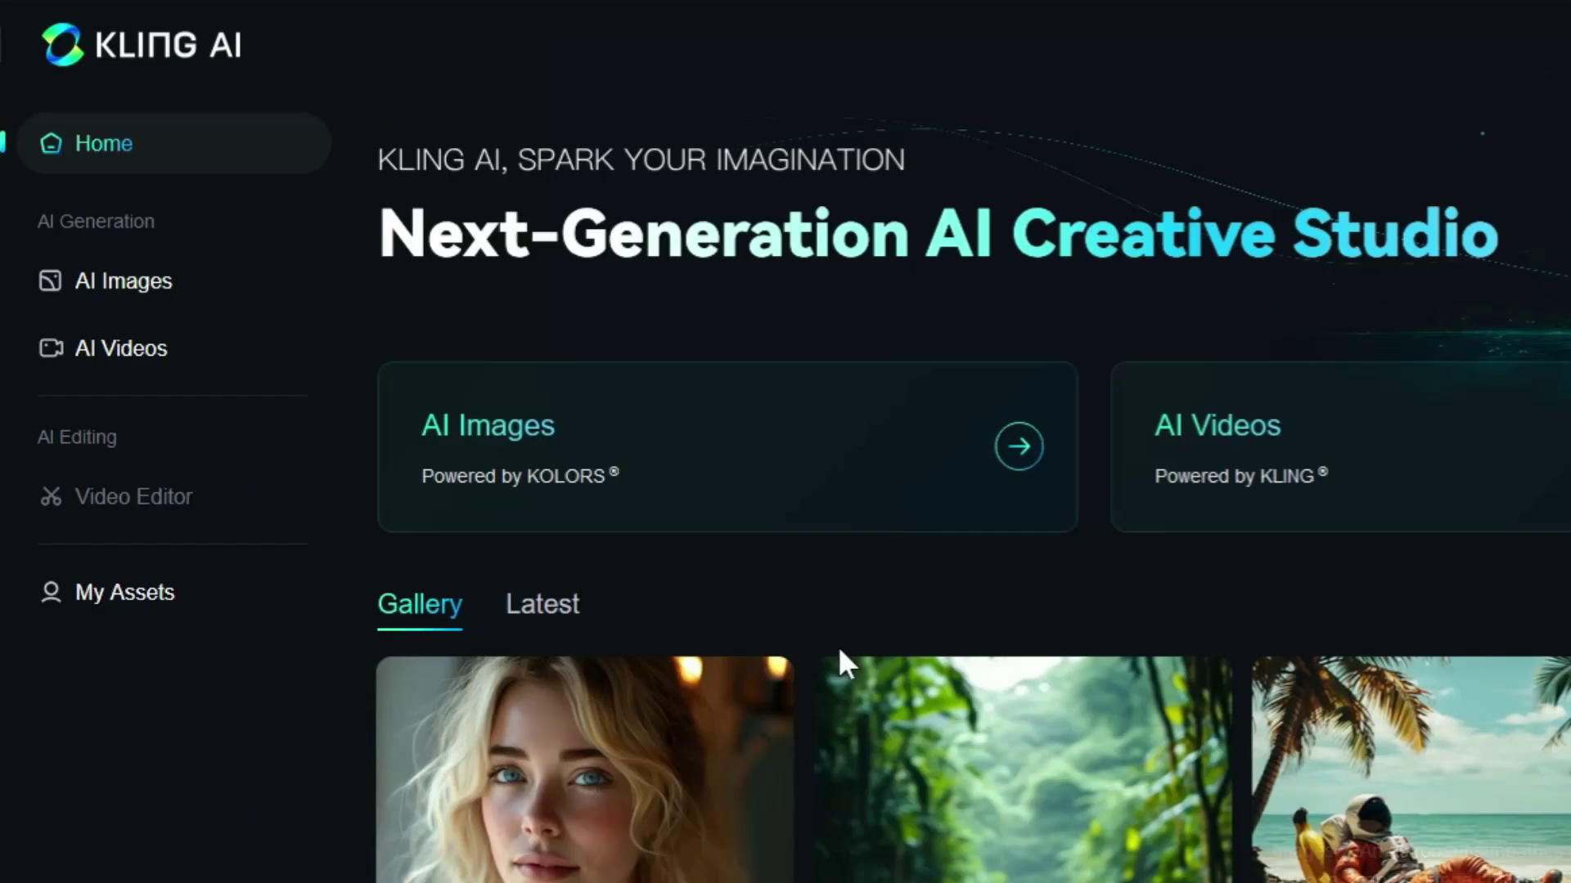
Open AI Images and paste the prompt describing a smiling woman with colorful makeup, multi-layered abstractions and realistic fantasy artwork
click(705, 478)
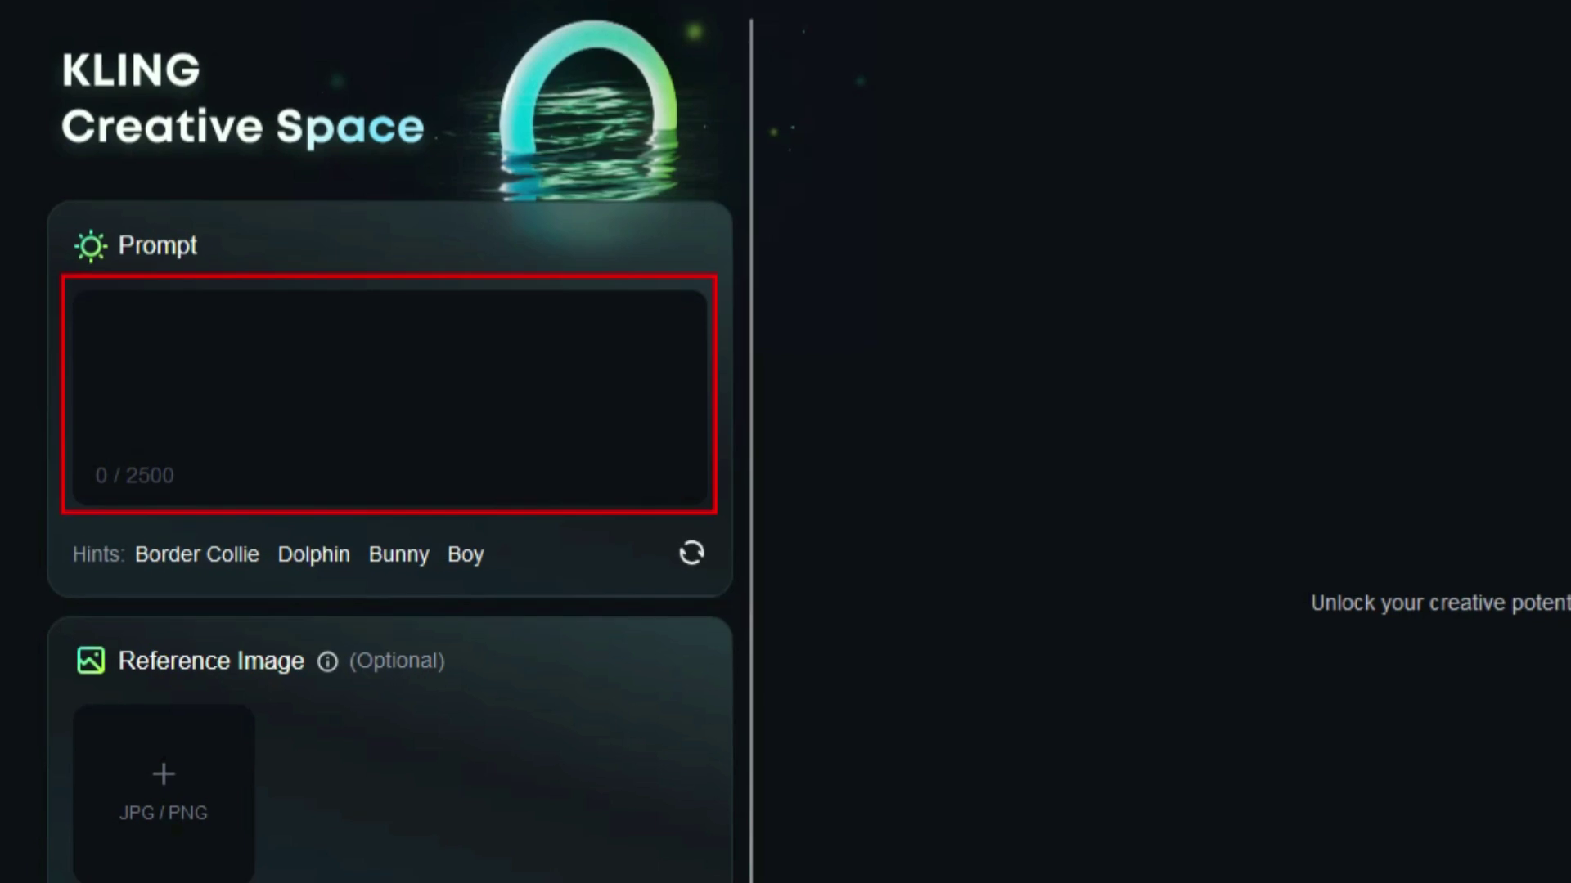
right_click(136, 353)
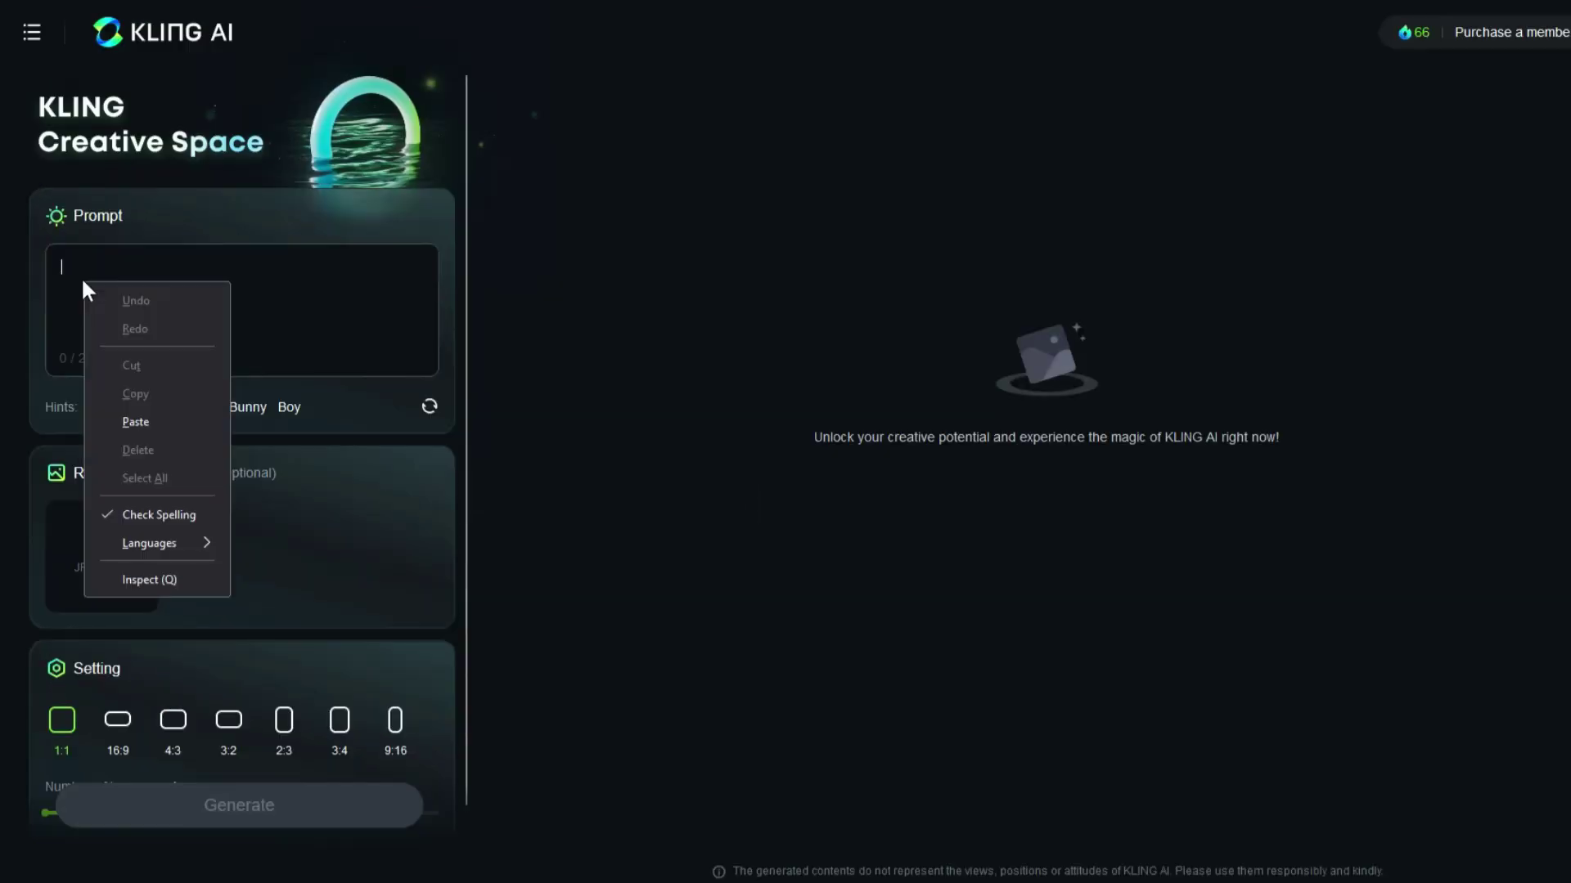
click(136, 422)
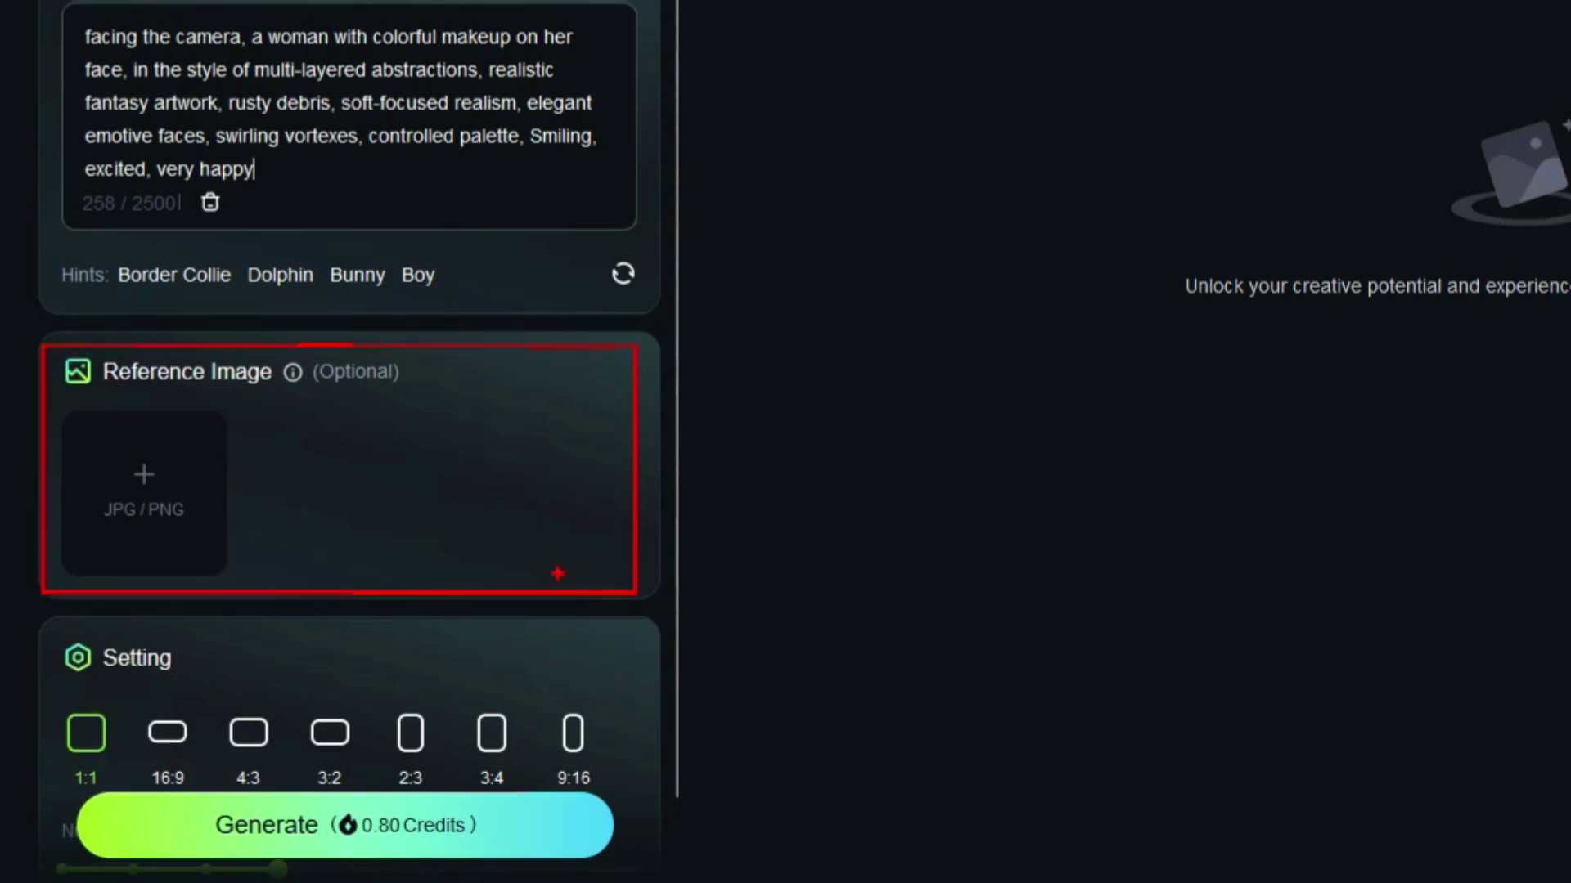
Set the aspect ratio to 16:9 and the number of images to 5, and generate the images
scroll(577, 569, down, 2)
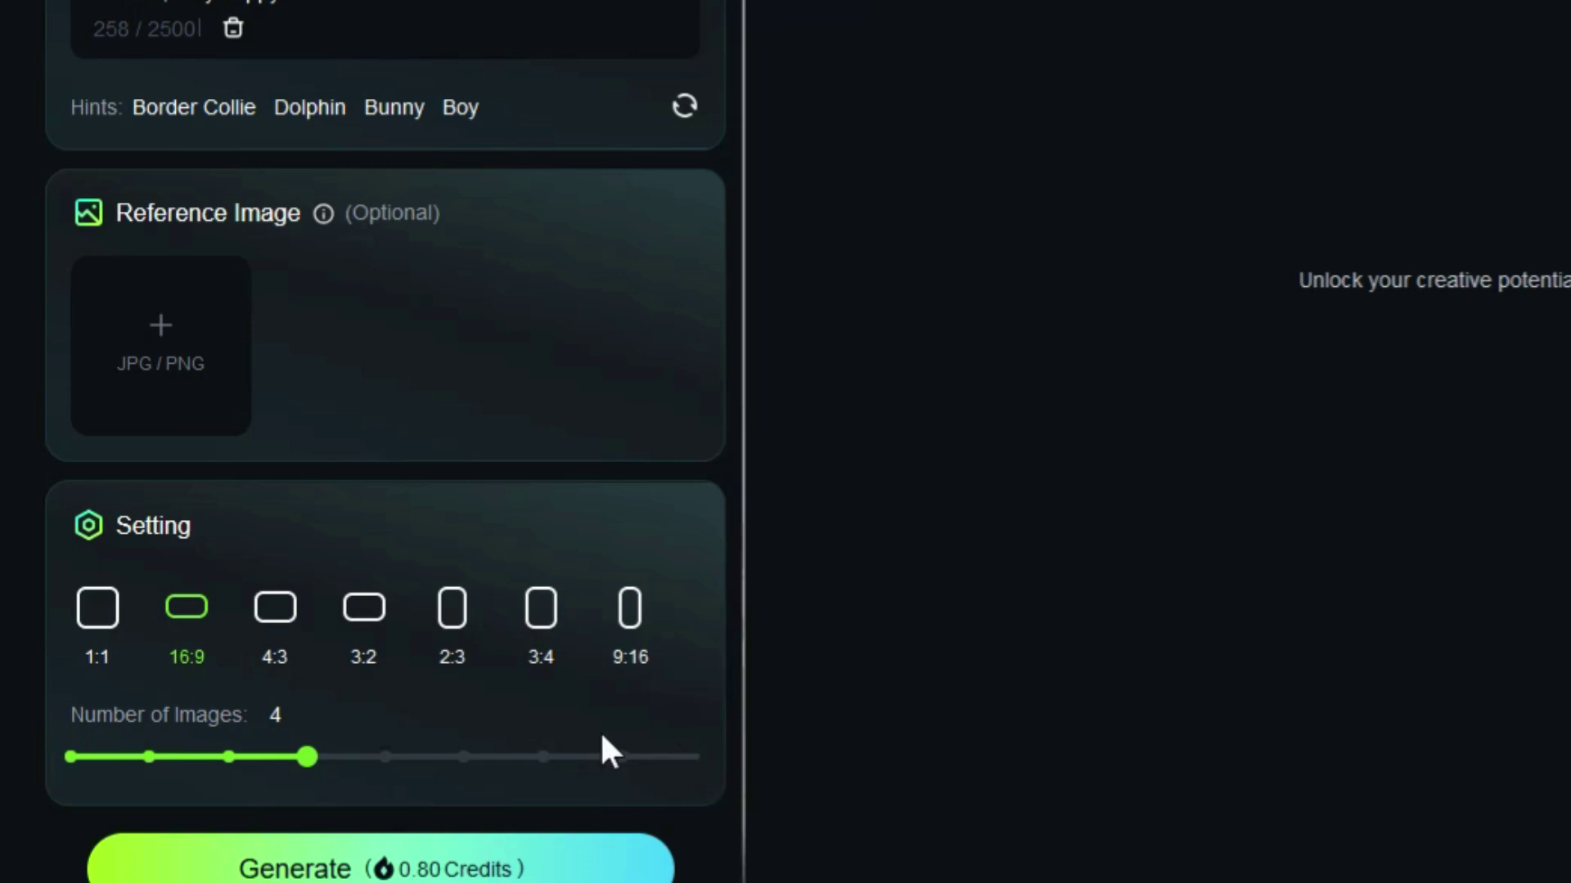
click(434, 754)
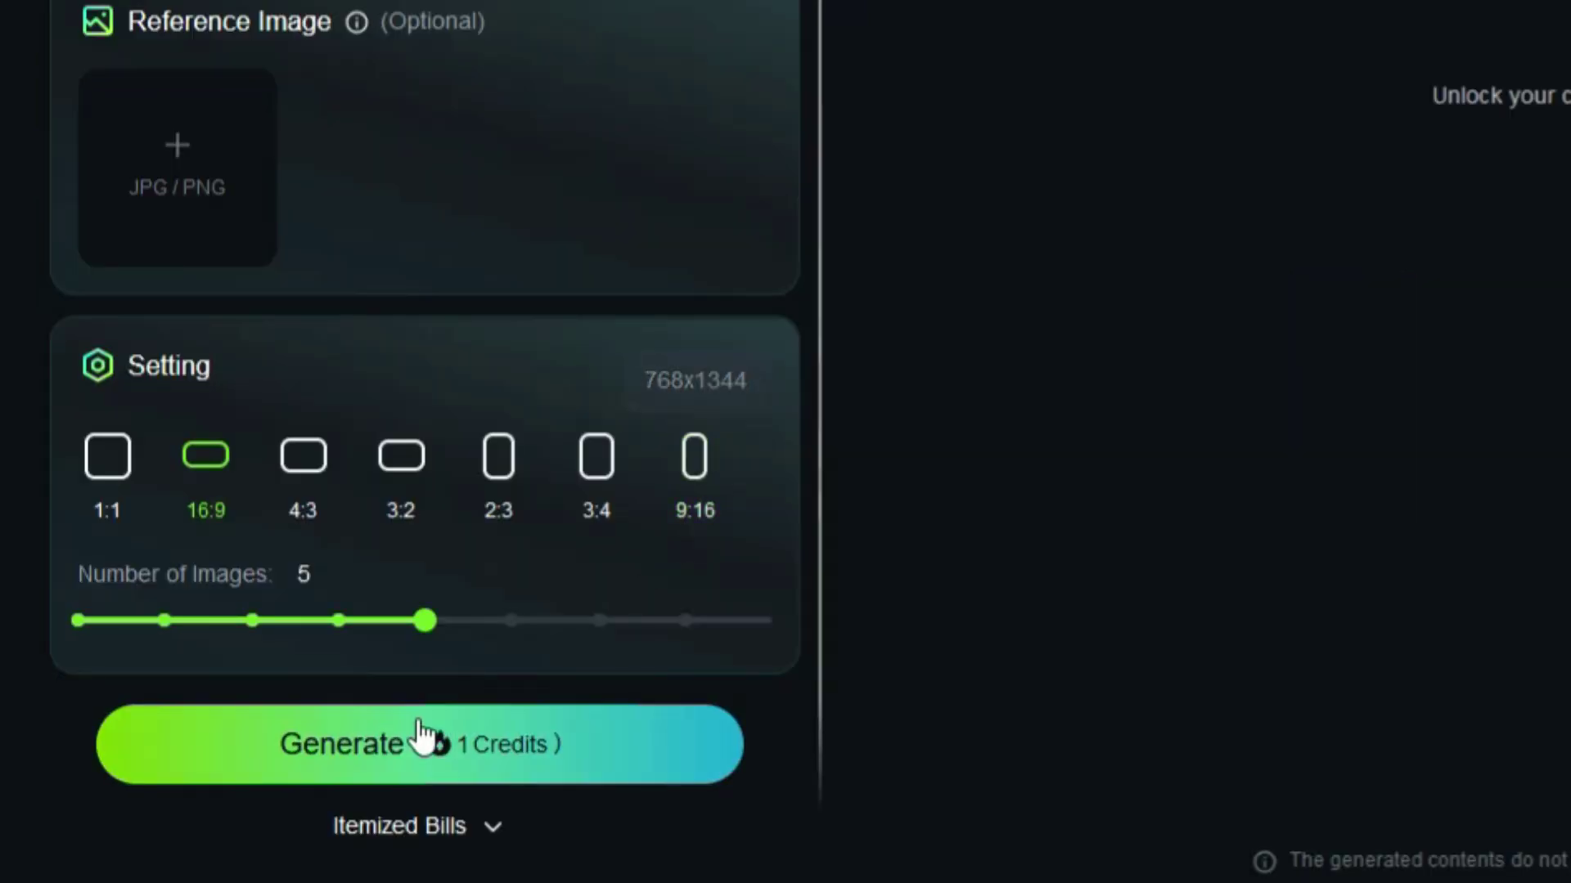
click(370, 746)
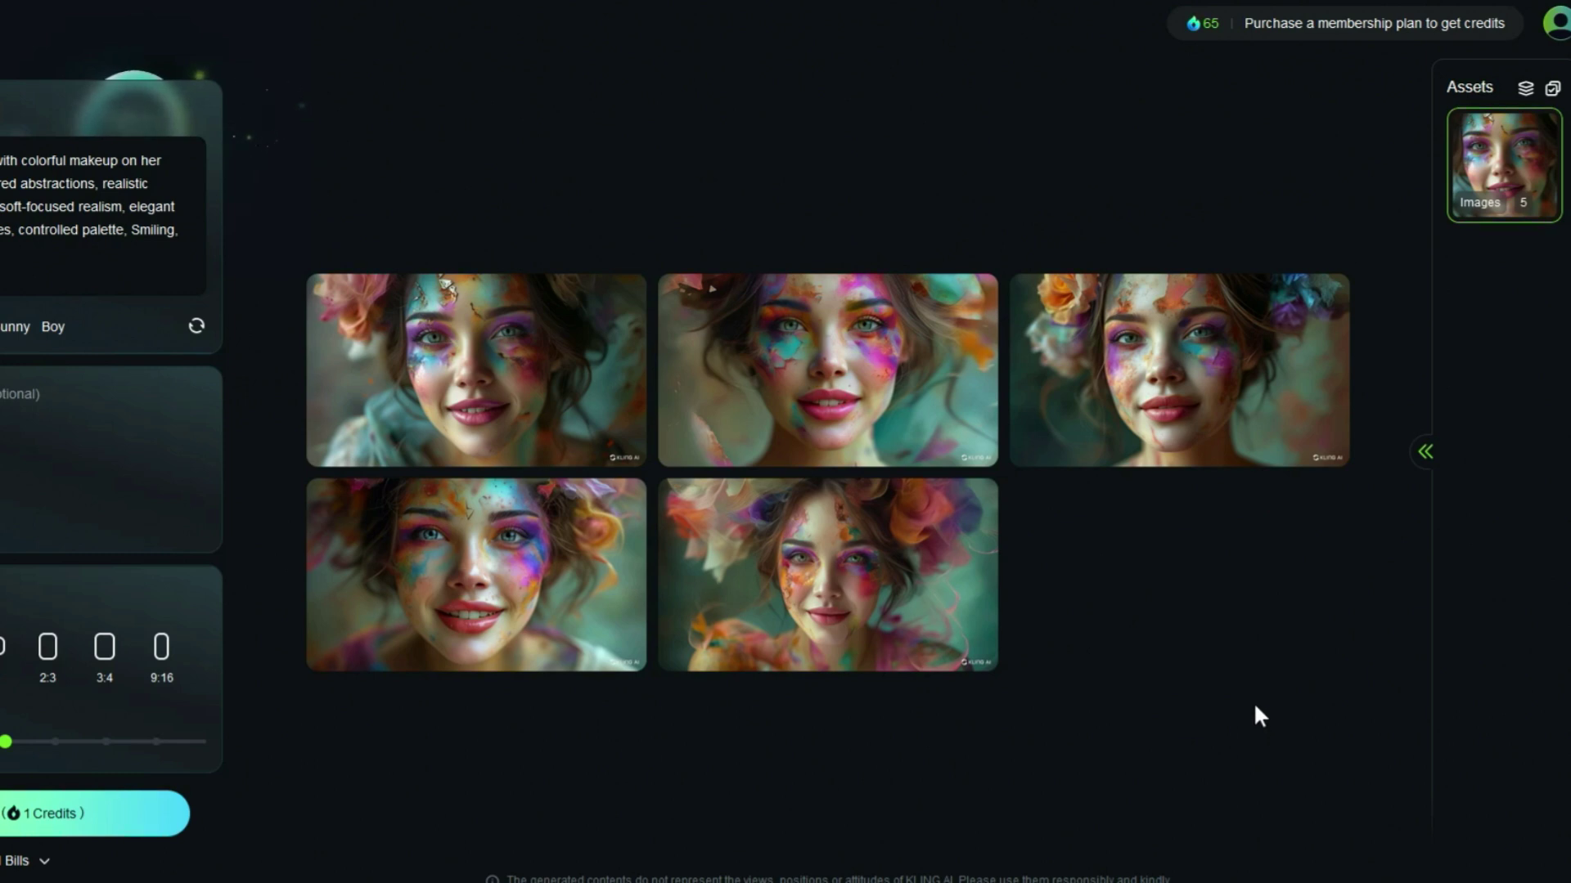
View the first generated portrait at full size with its available actions
mouse_move(528, 418)
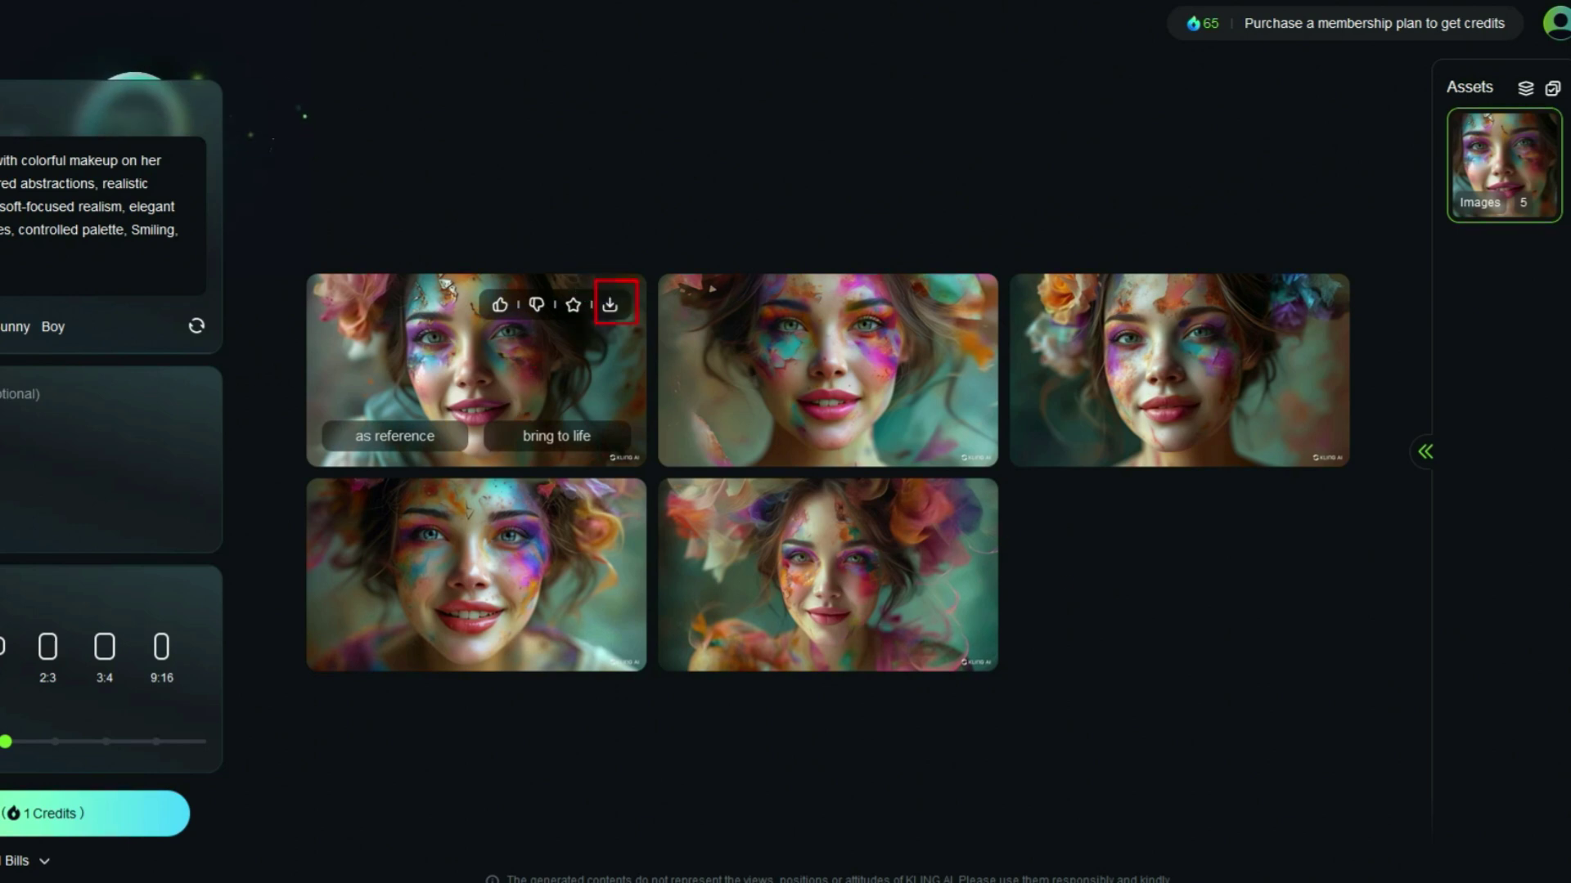
click(457, 371)
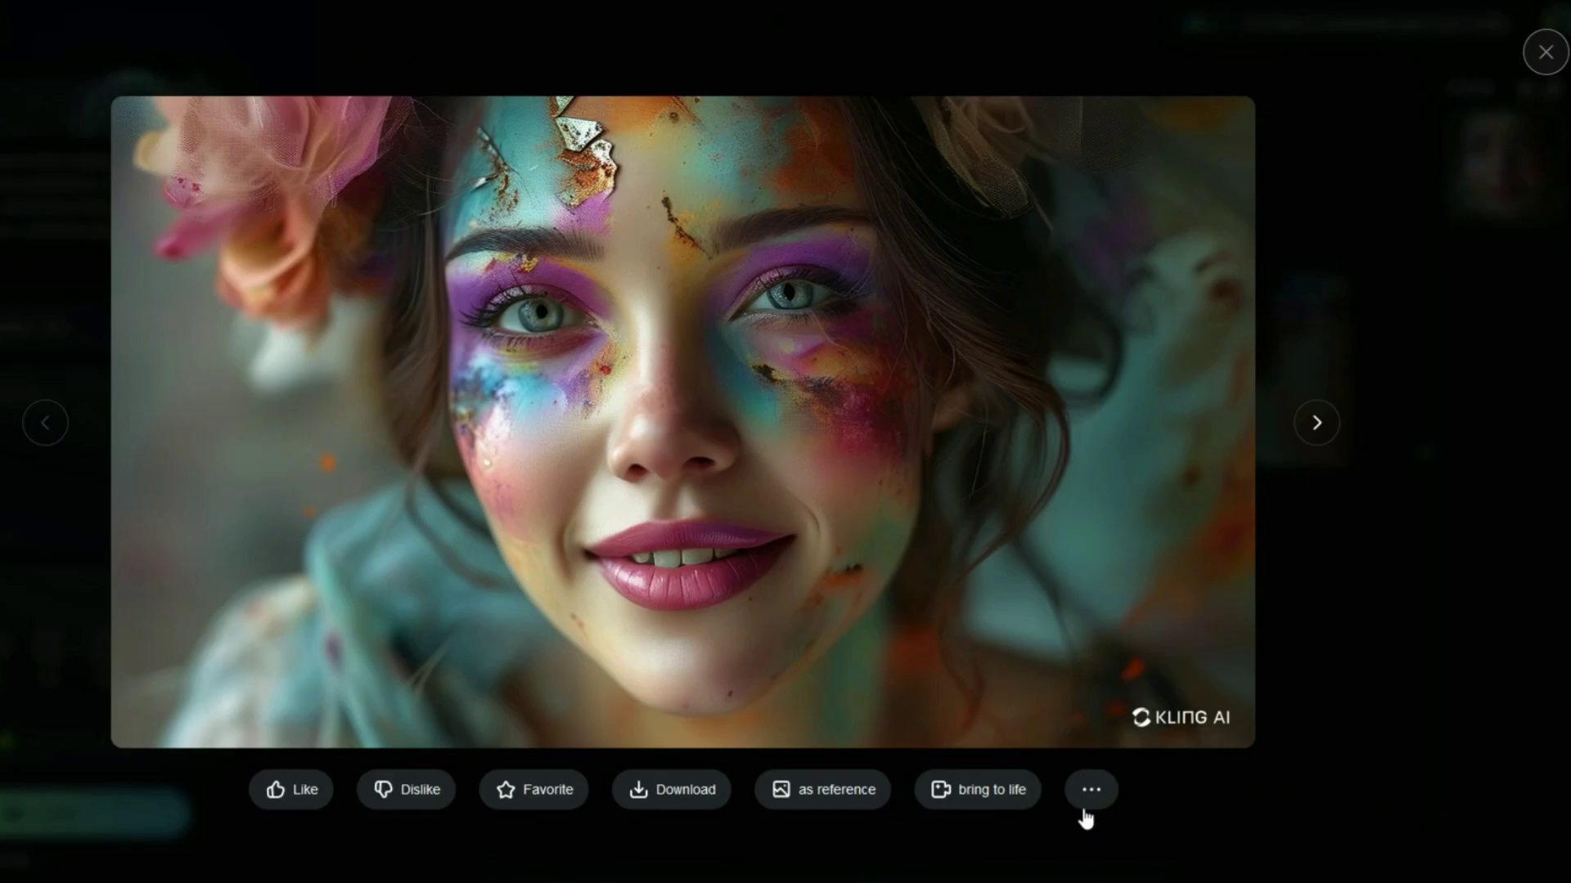
click(1485, 750)
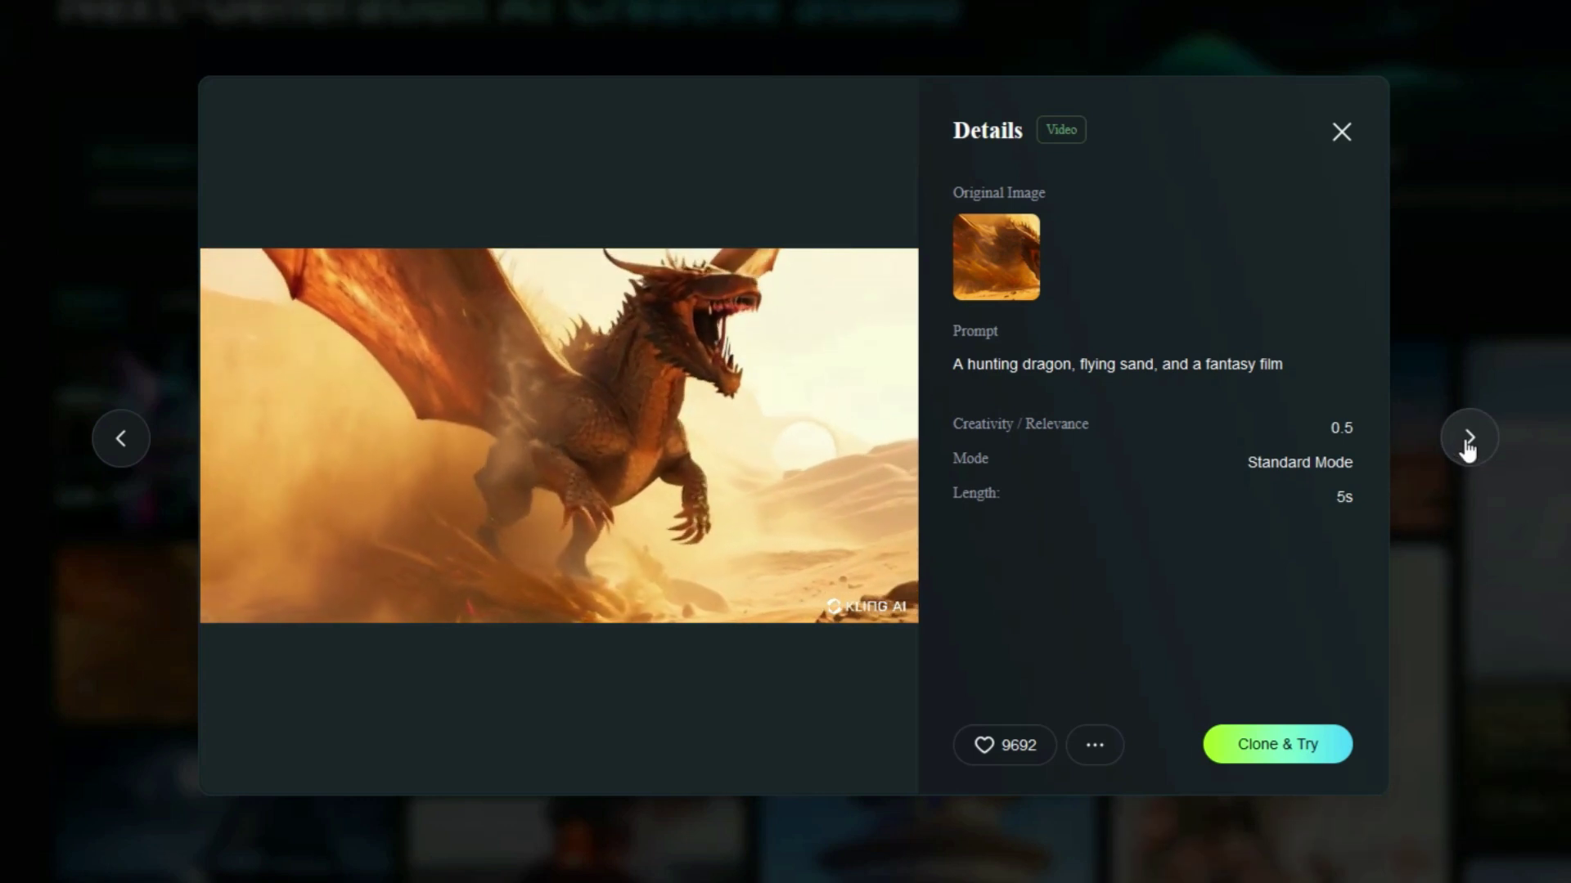
Open AI Videos and paste the text-to-video prompt about a woman in a post-apocalyptic desert, ending with "Background fire volcano"
scroll(1202, 332, up, 2)
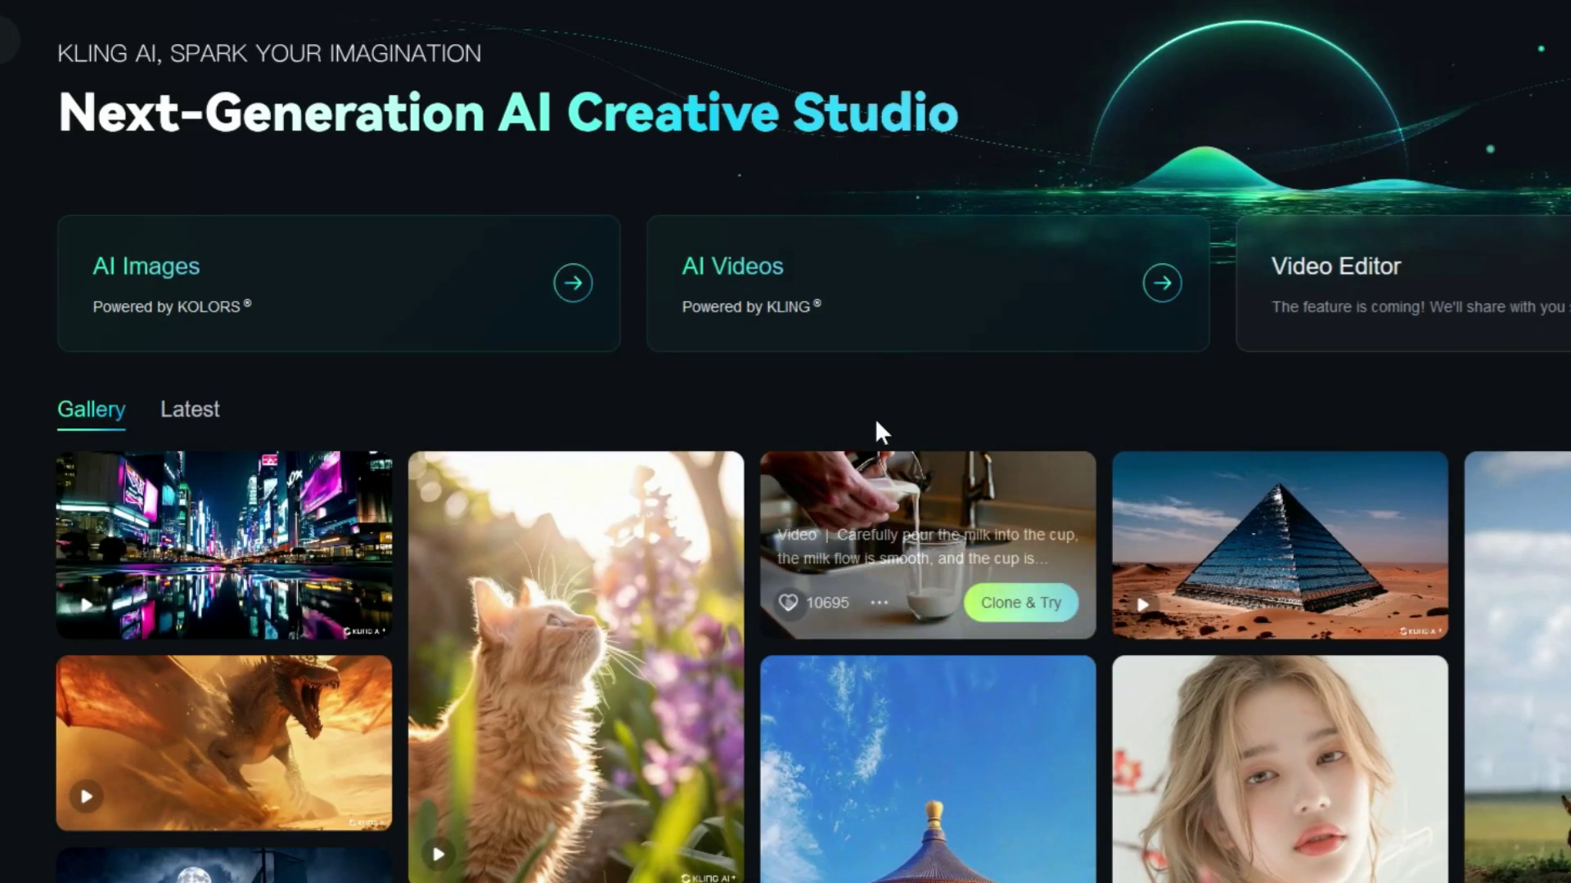
click(845, 298)
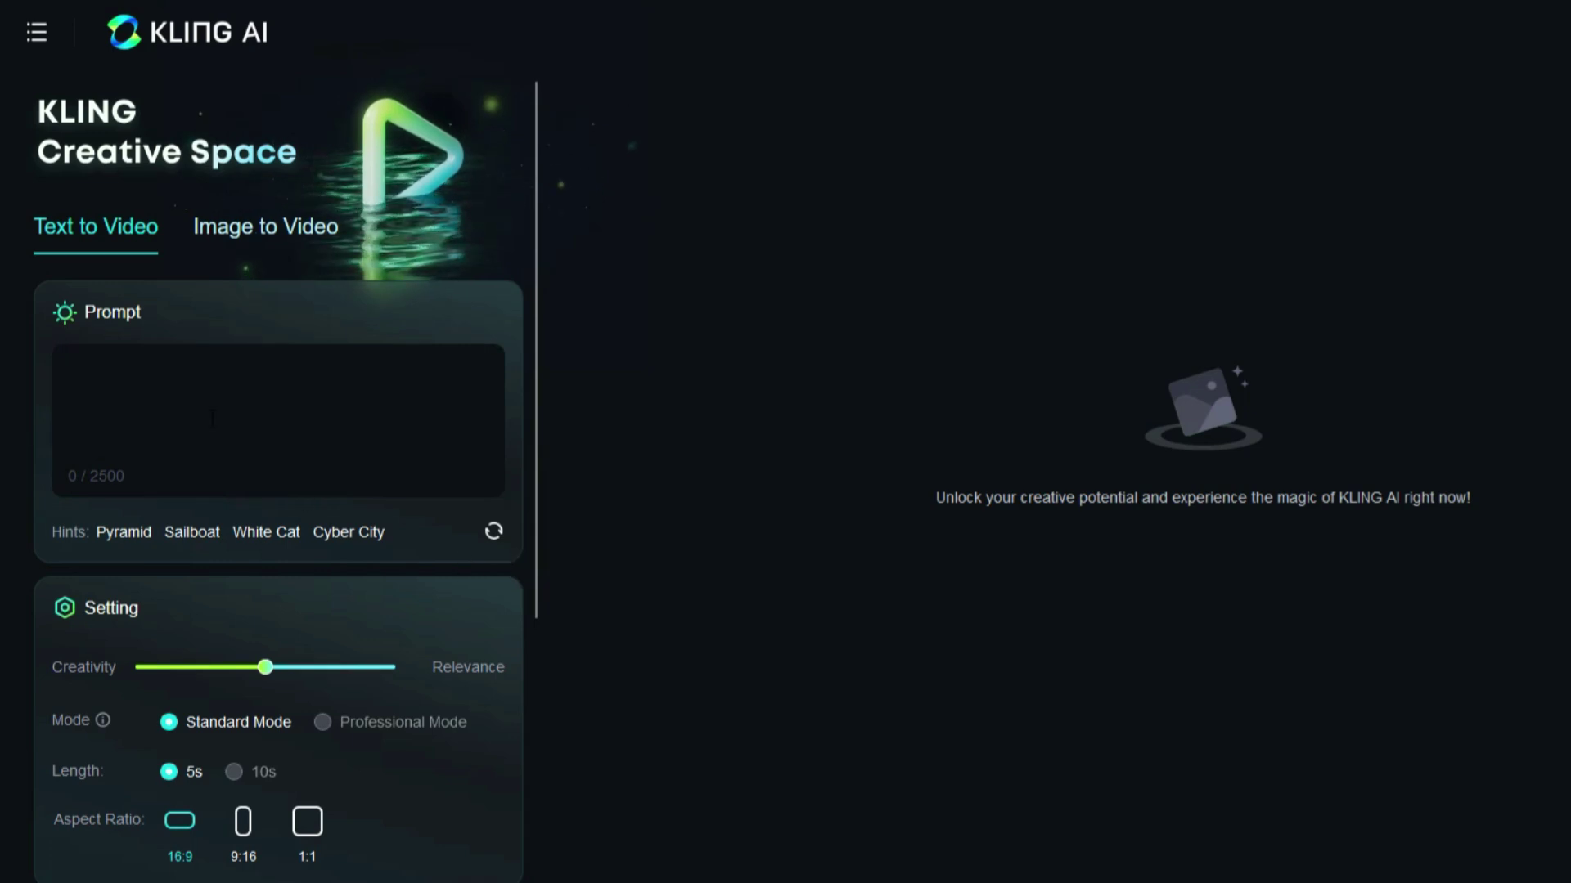
right_click(150, 389)
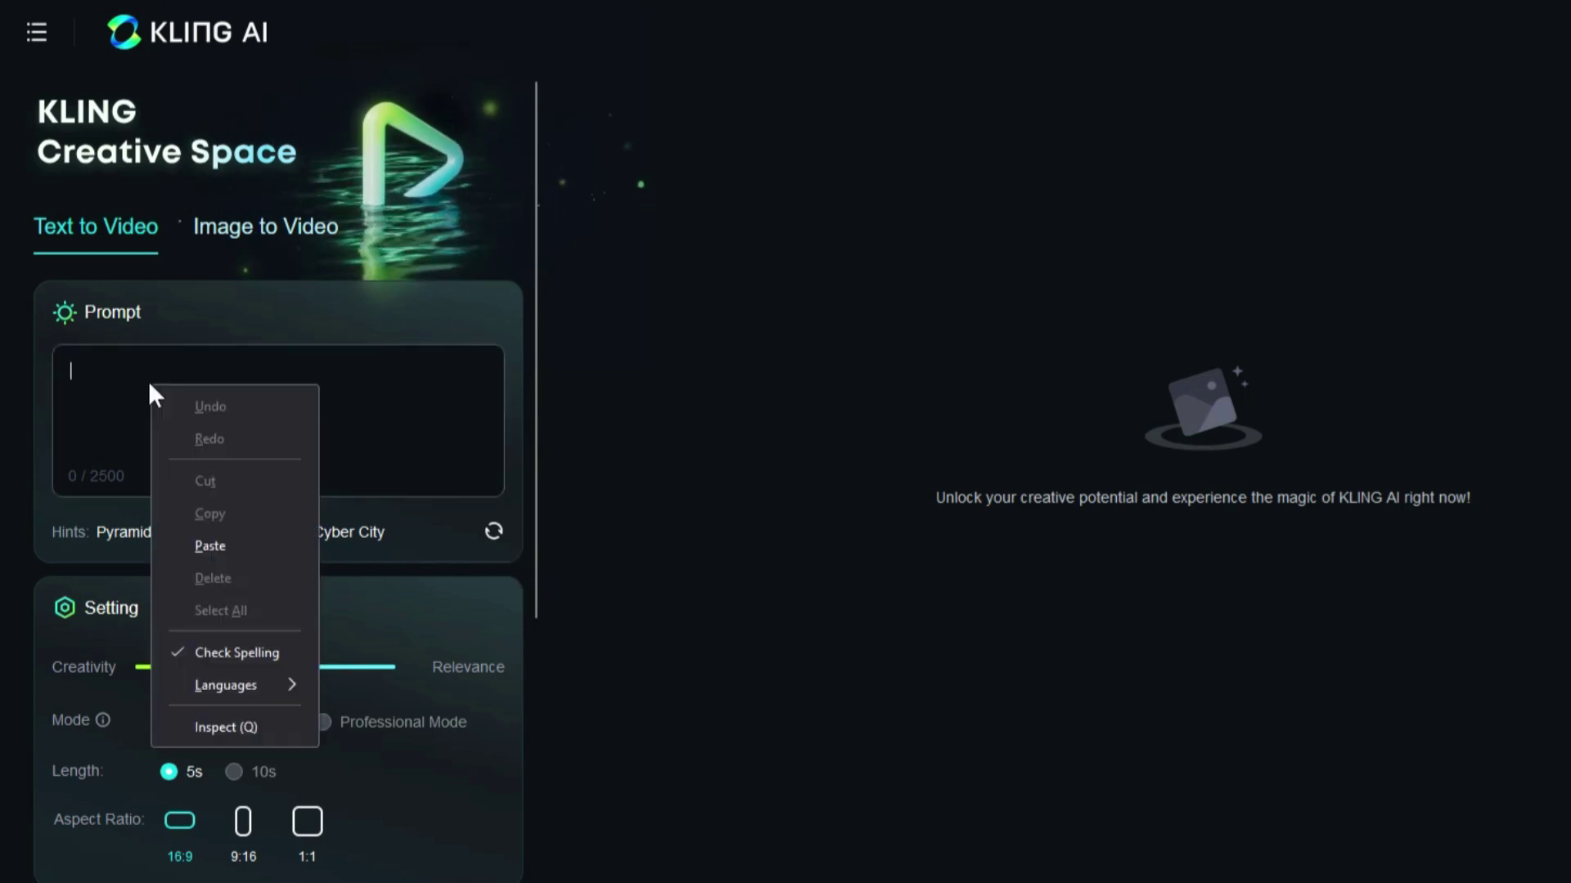
click(212, 537)
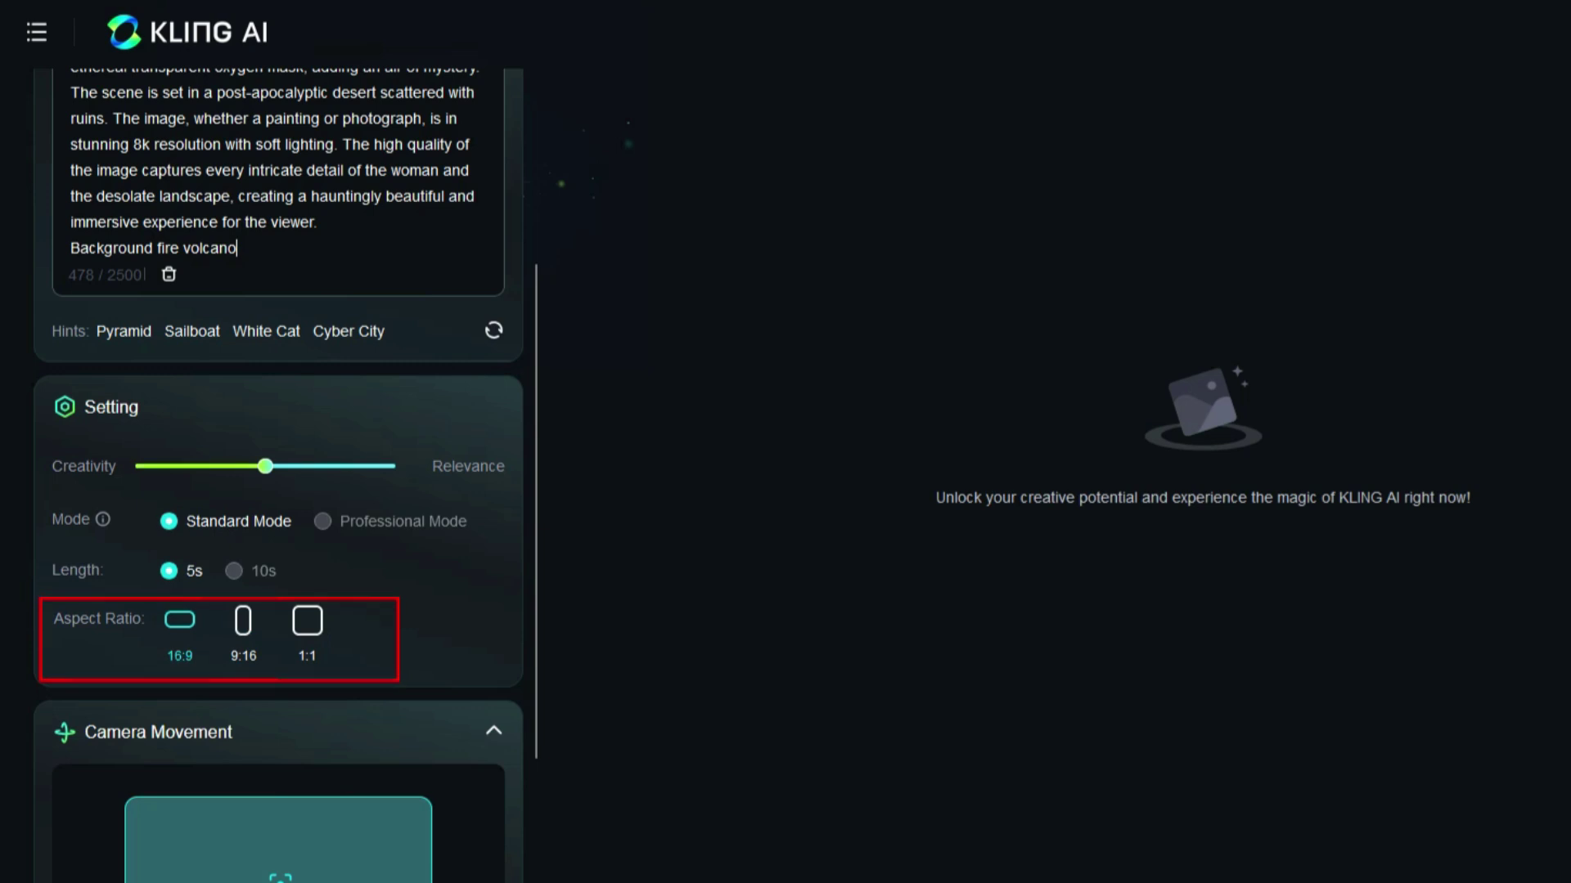
scroll(494, 513, down, 5)
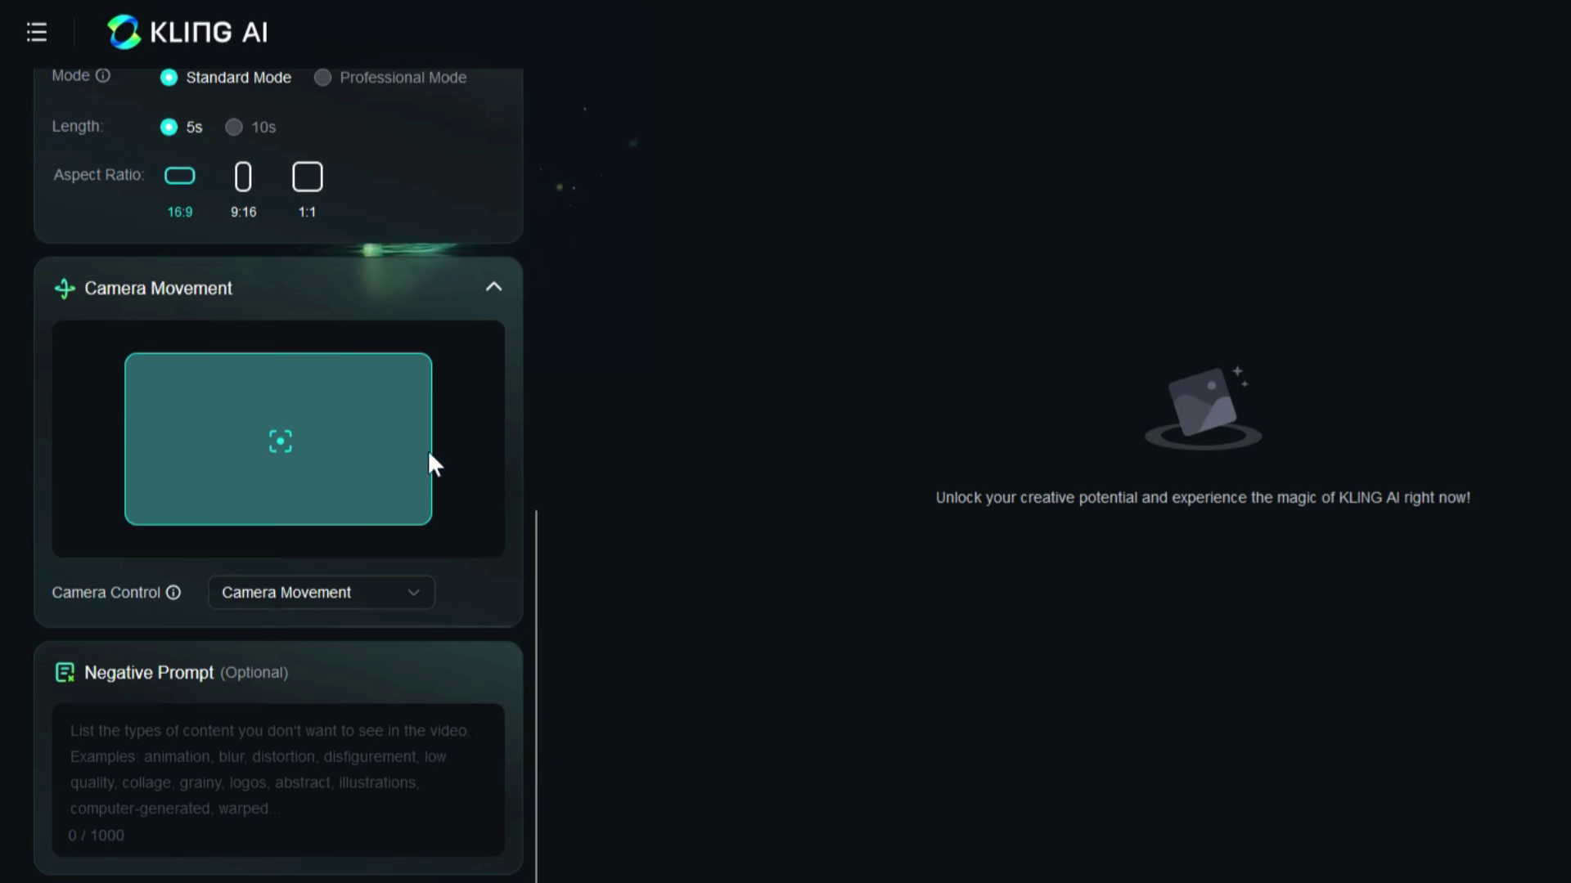
Set the camera control to Zoom and generate the text-to-video clip of the woman in the desert
click(417, 593)
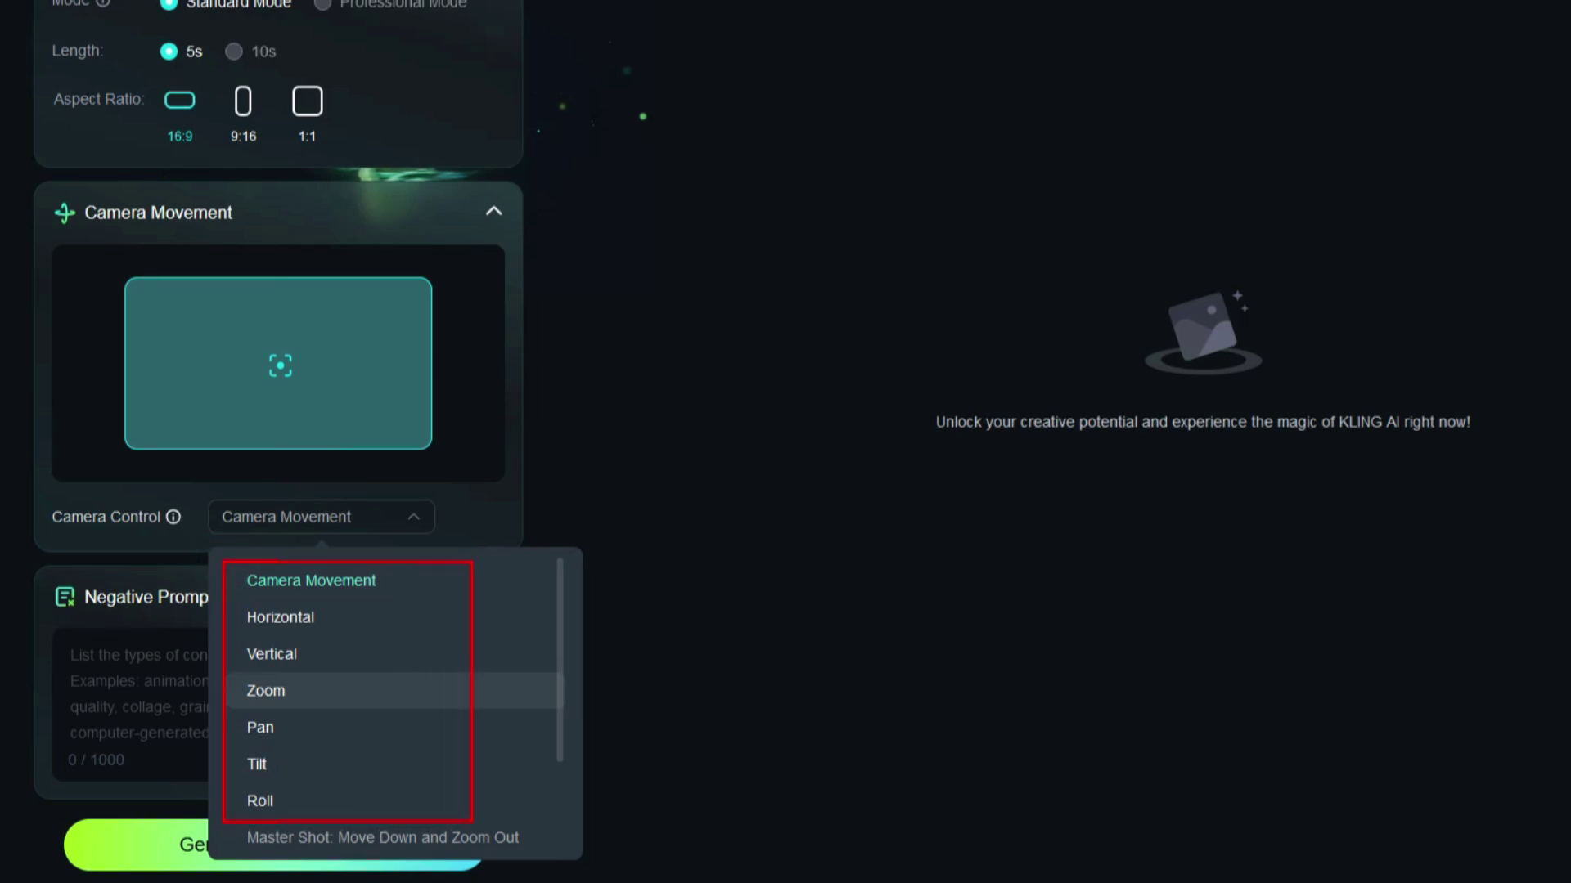
click(395, 691)
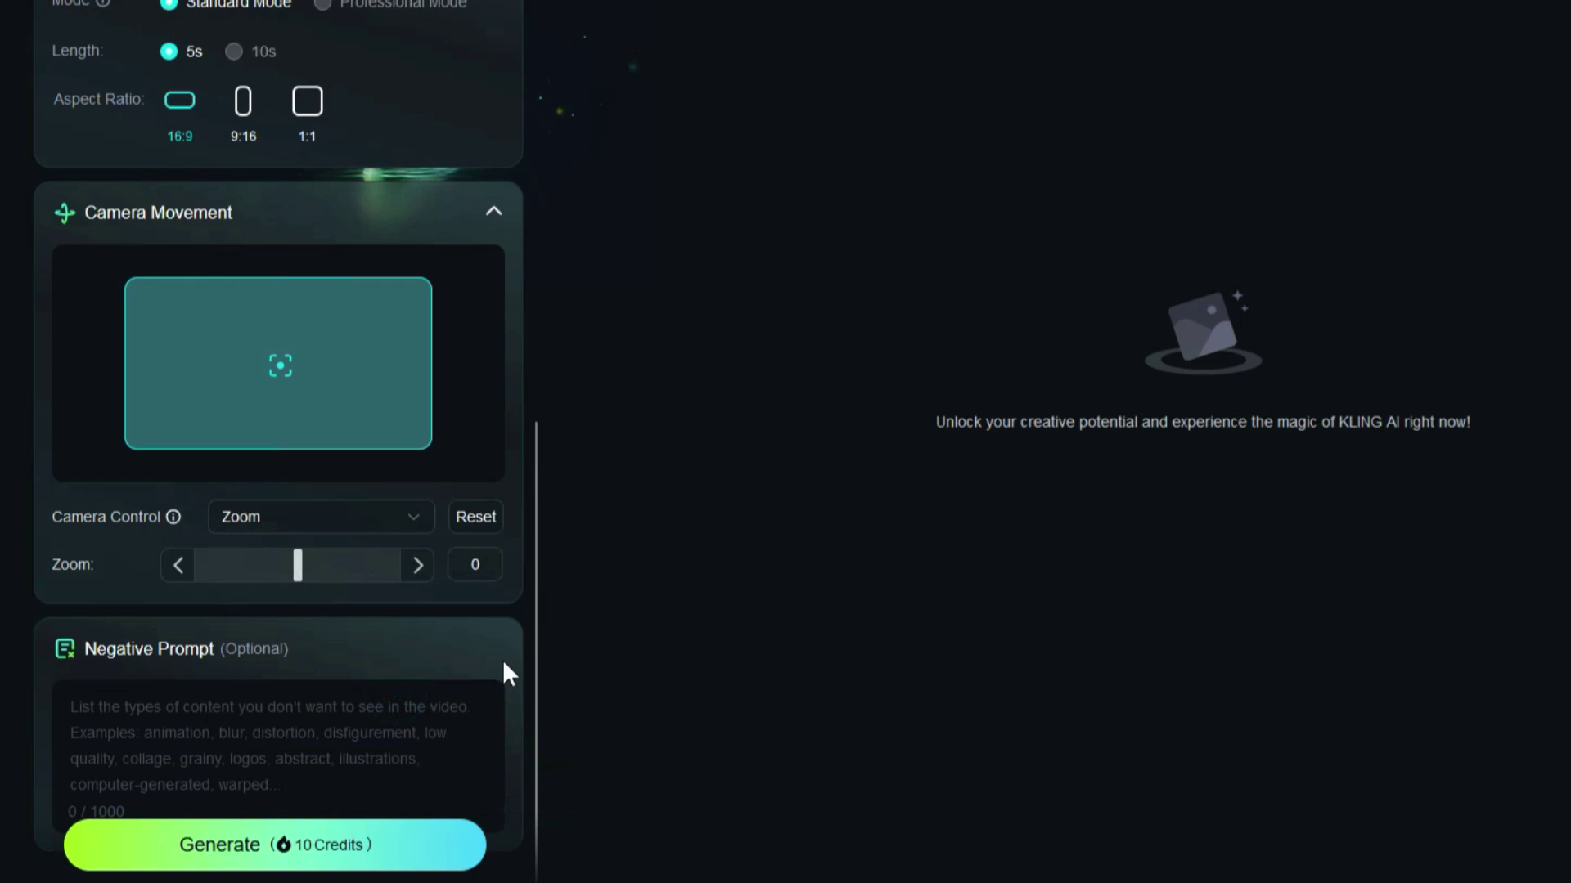
scroll(503, 659, down, 1)
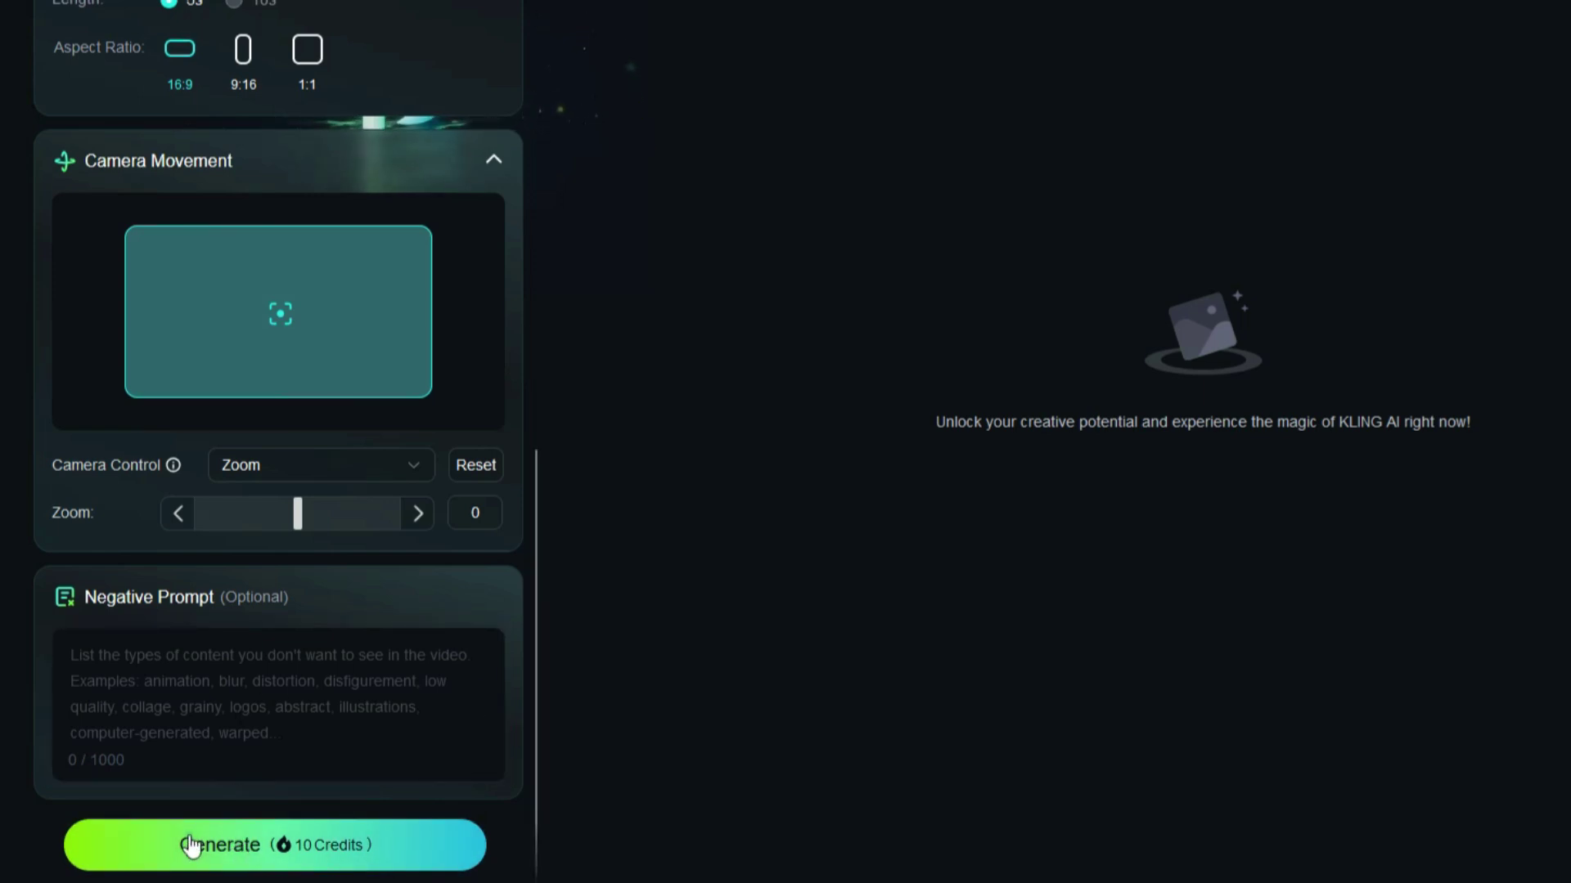
click(240, 846)
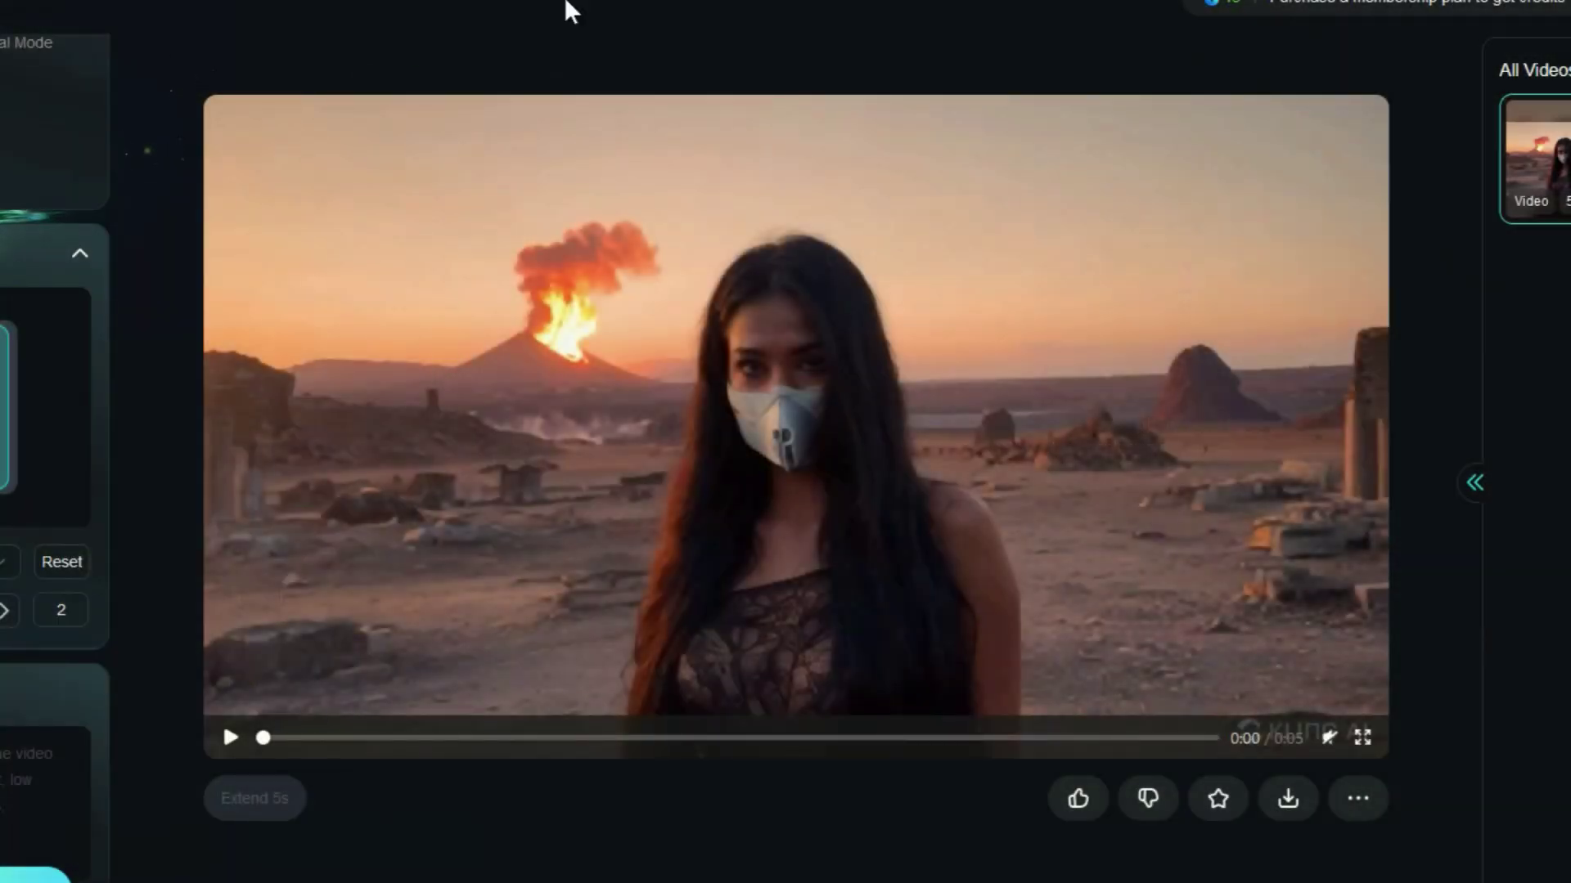
Play the generated desert video and show its additional actions for reporting or deleting it
click(700, 626)
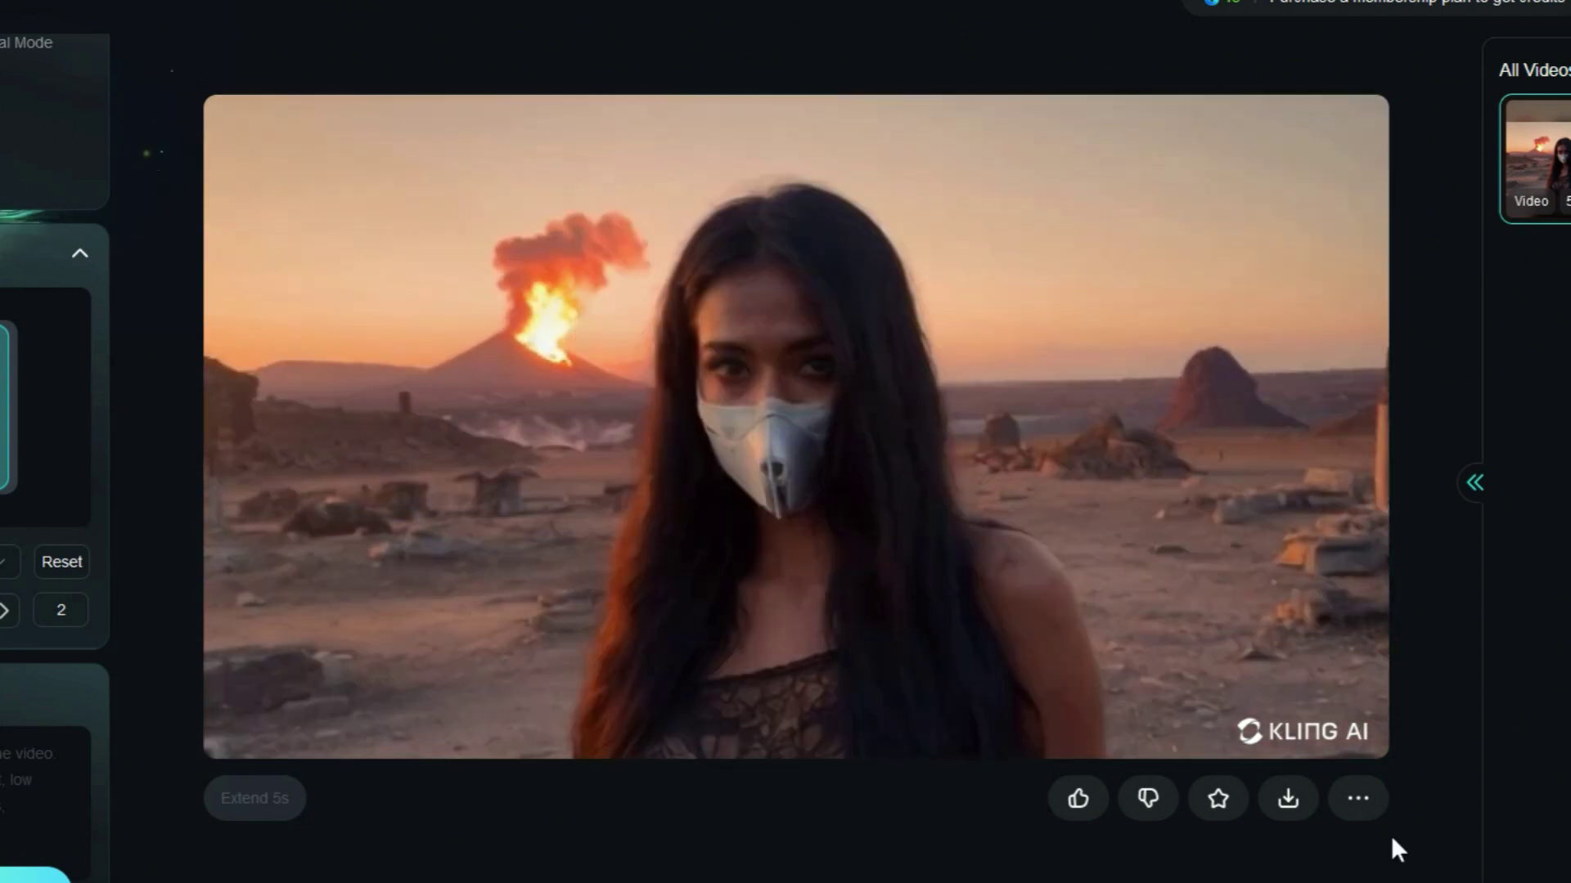
click(1377, 809)
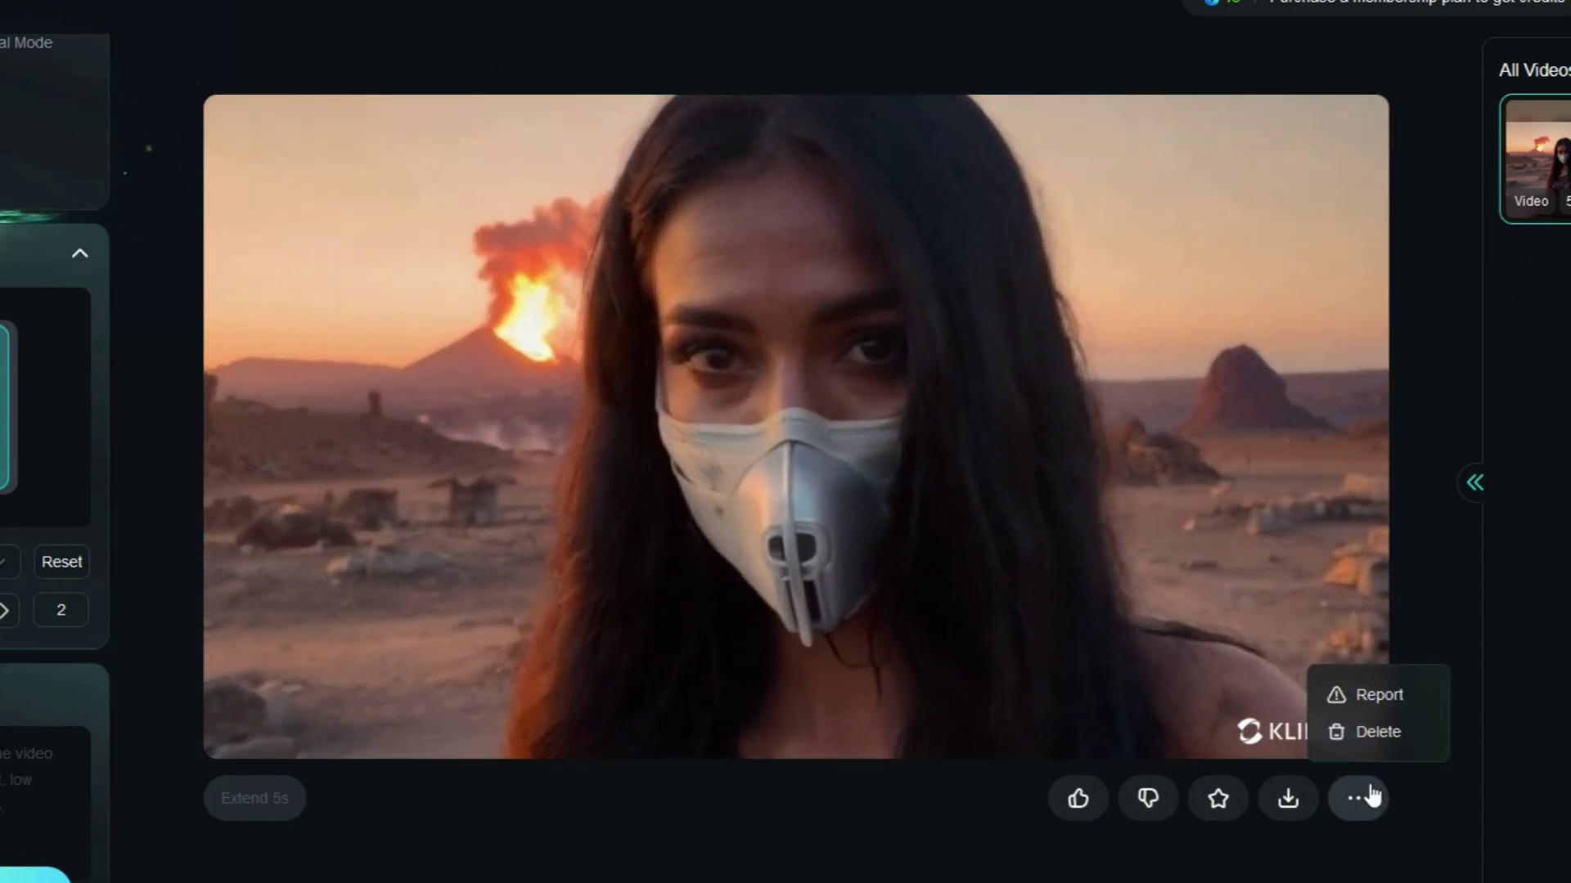
drag(1325, 717, 1435, 749)
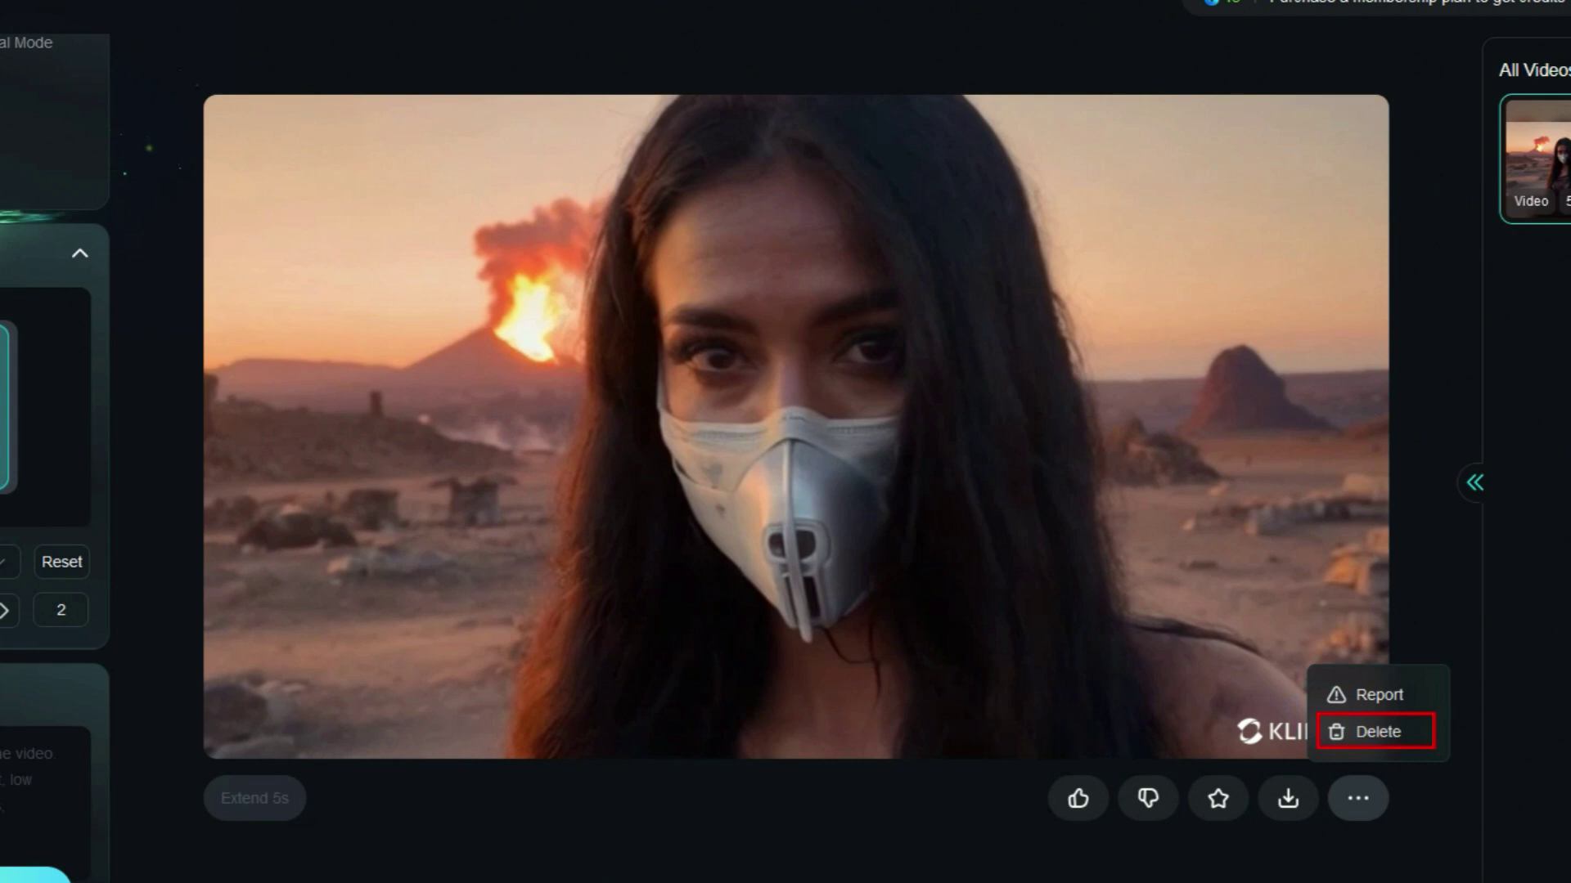
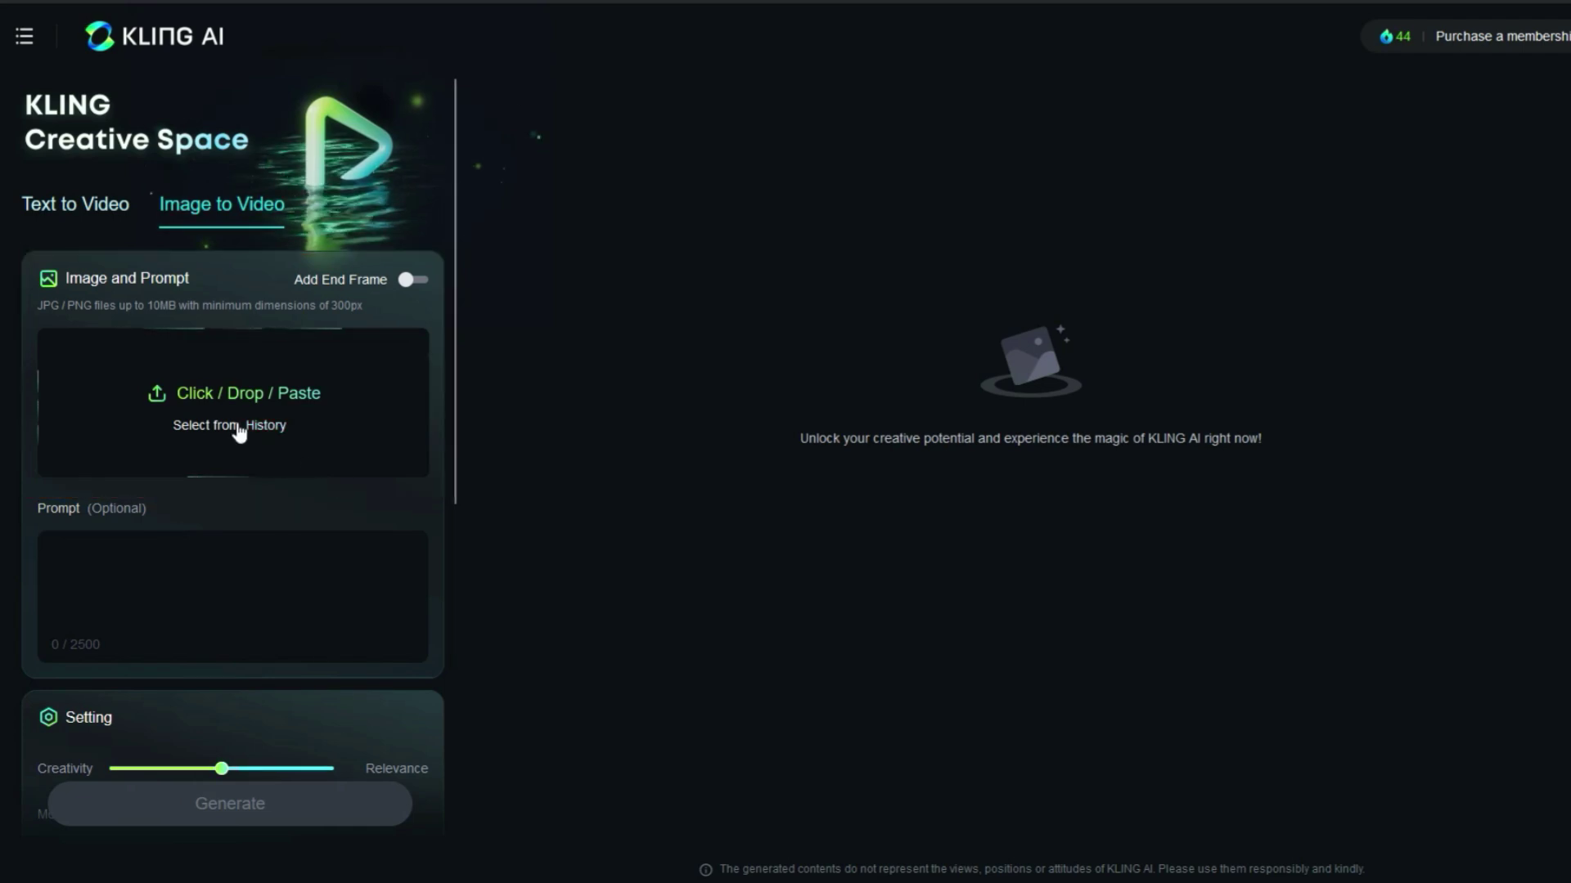
Upload the image 16x9_A_beautiful_young_girl__a_superm as the source for Image to Video
click(205, 393)
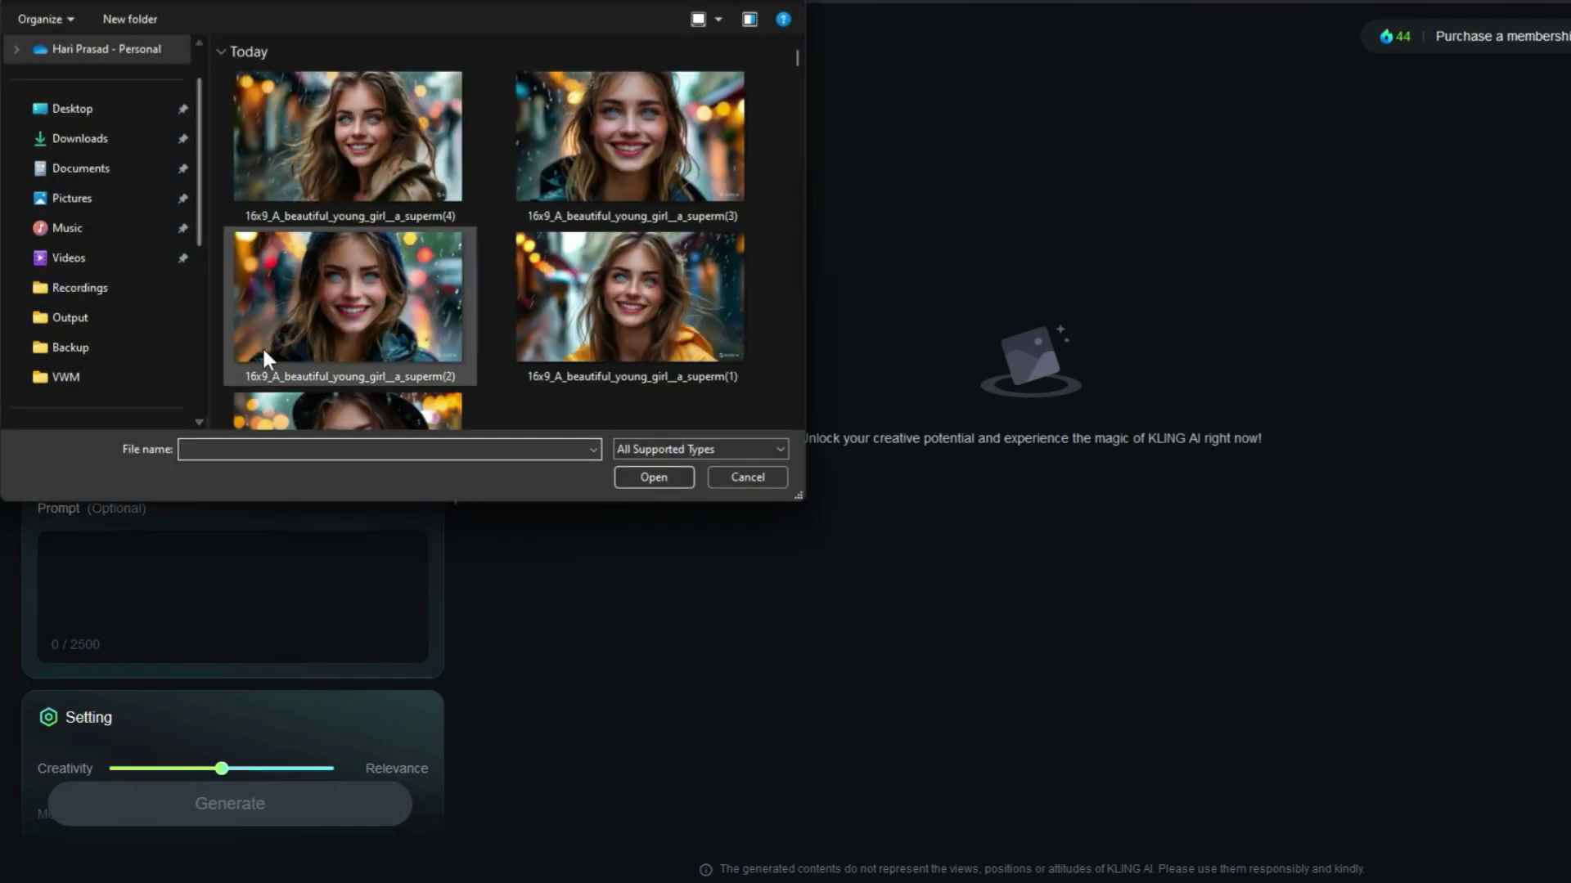
scroll(302, 279, down, 3)
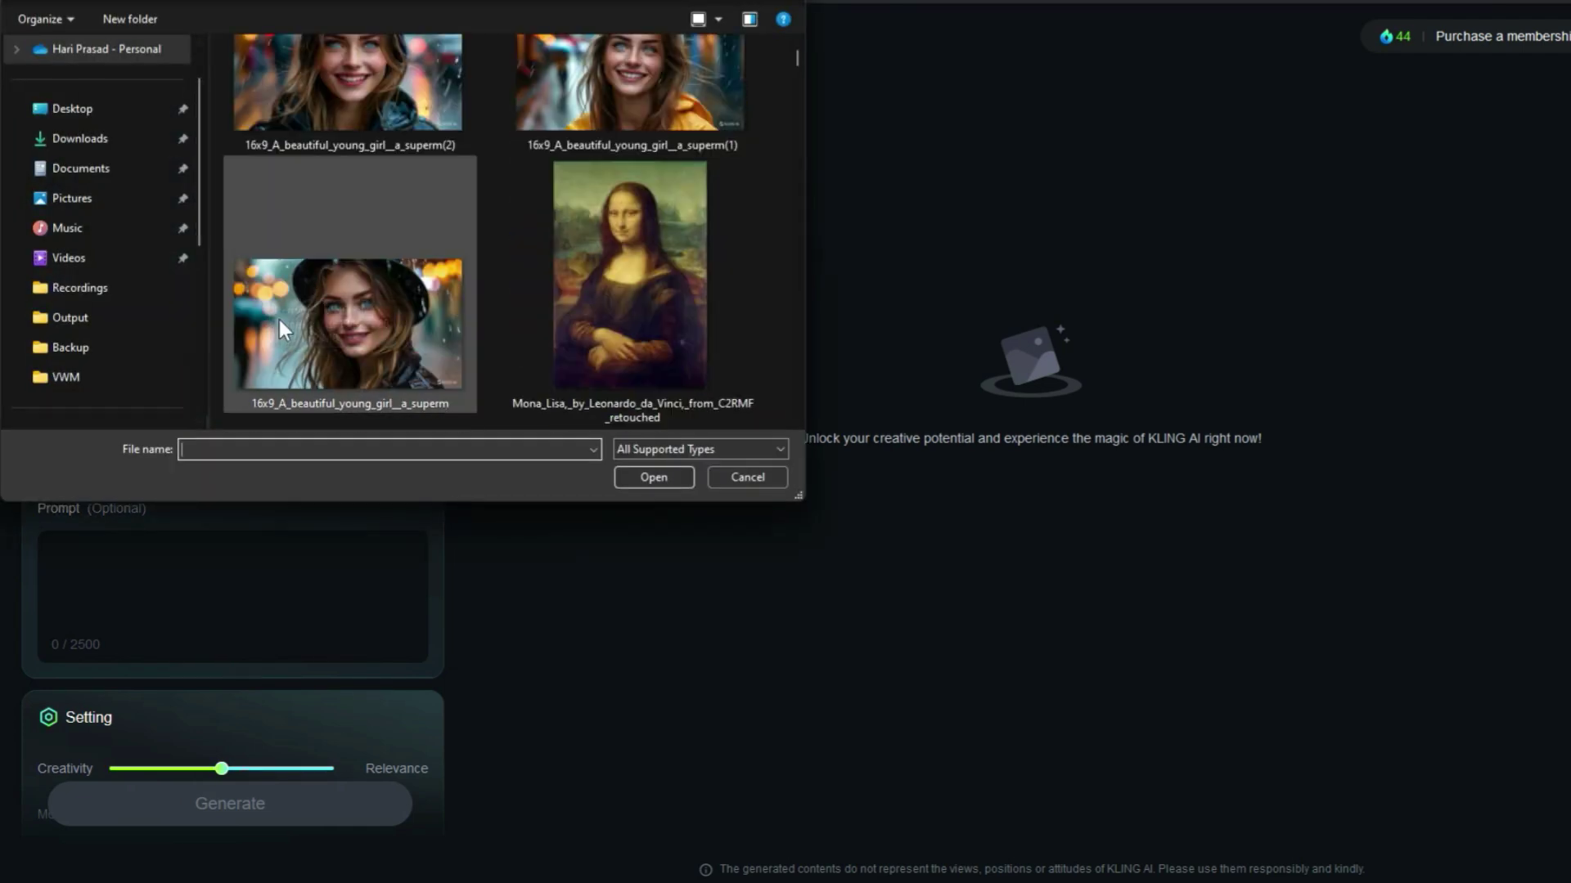
click(297, 309)
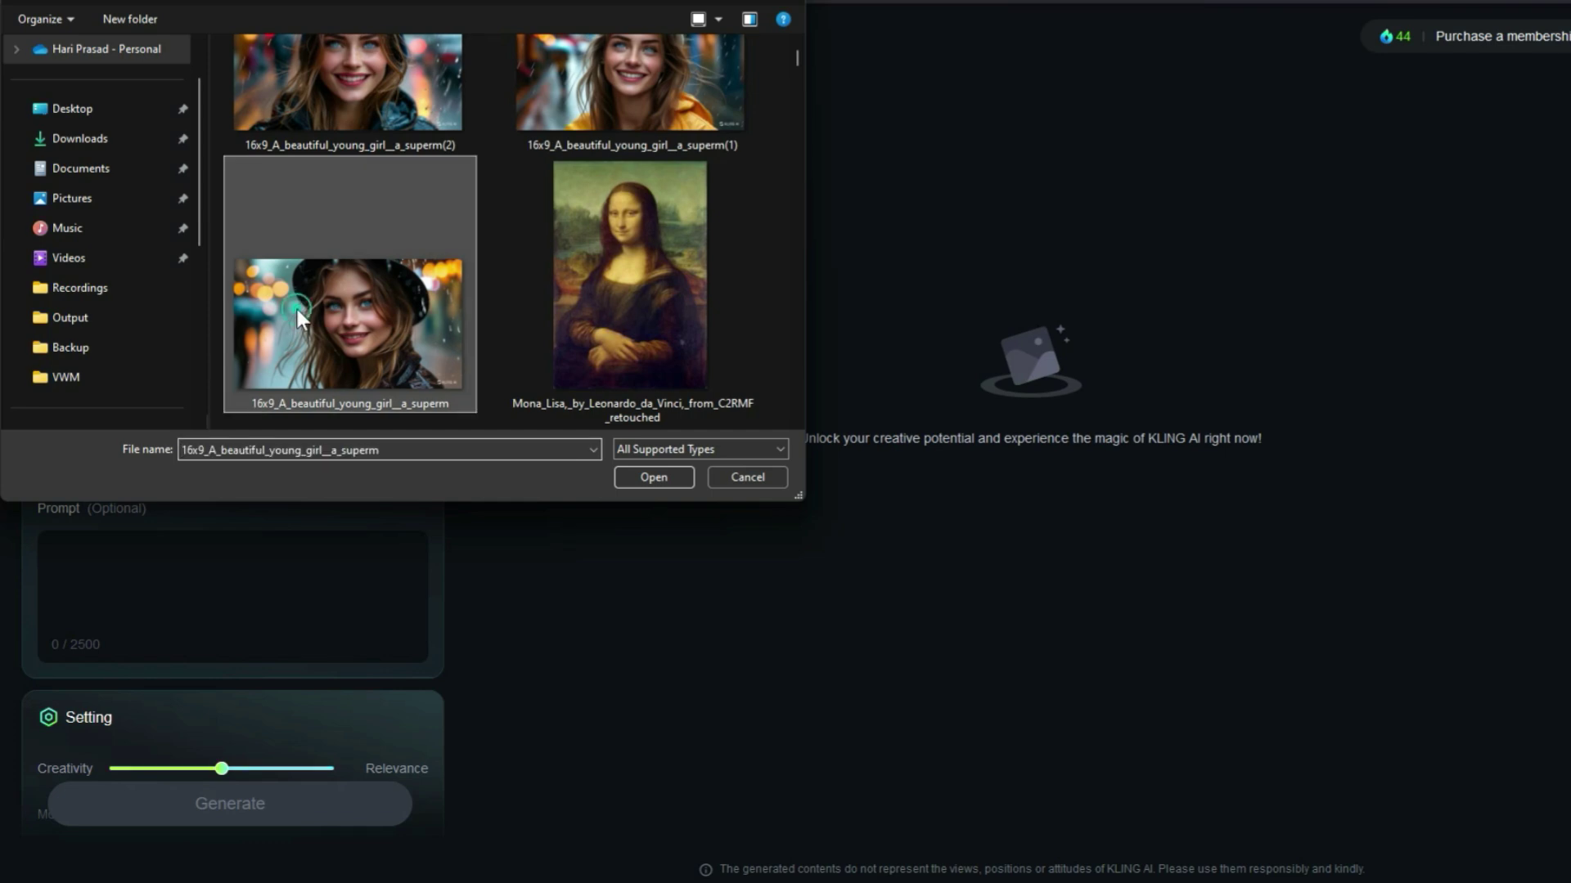
click(638, 478)
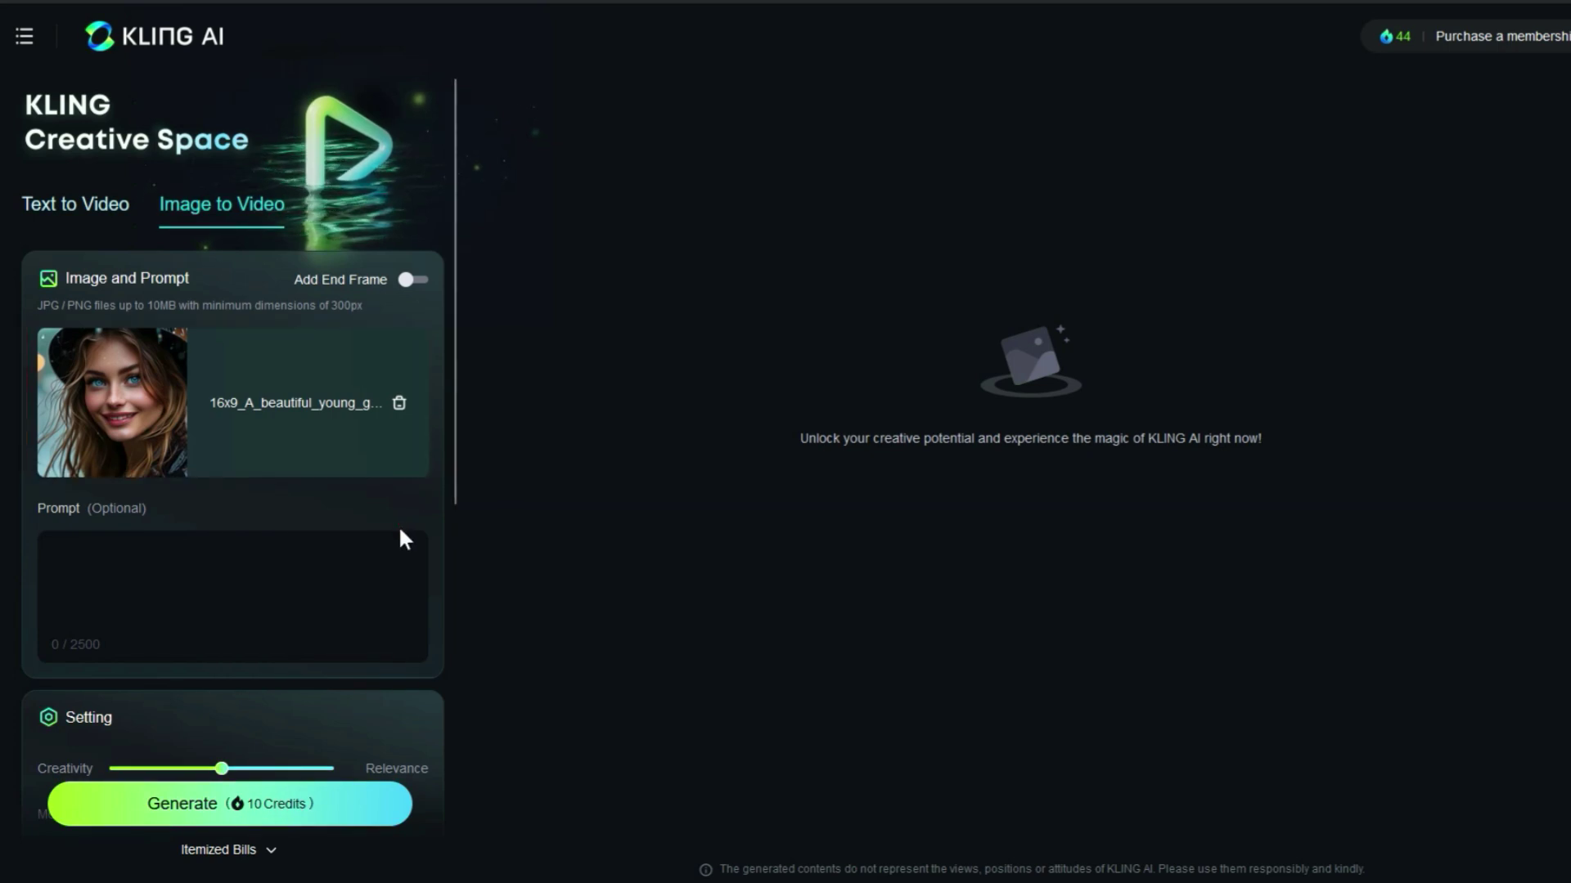
Generate a 5s Standard Mode video from the uploaded image, leaving the prompt and negative prompt empty
click(38, 530)
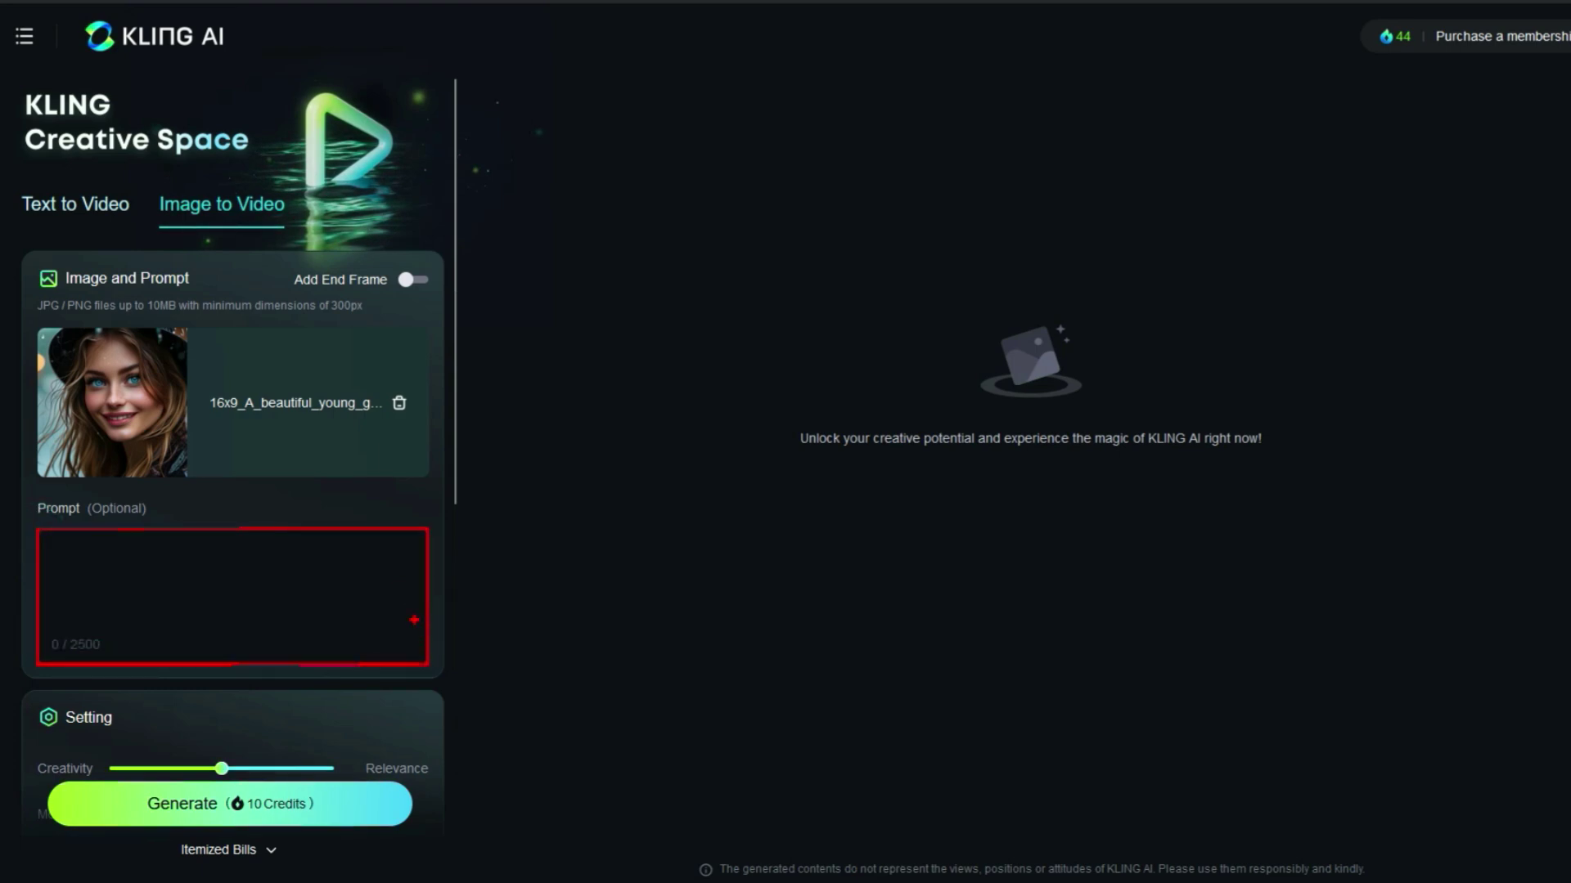
scroll(355, 487, down, 3)
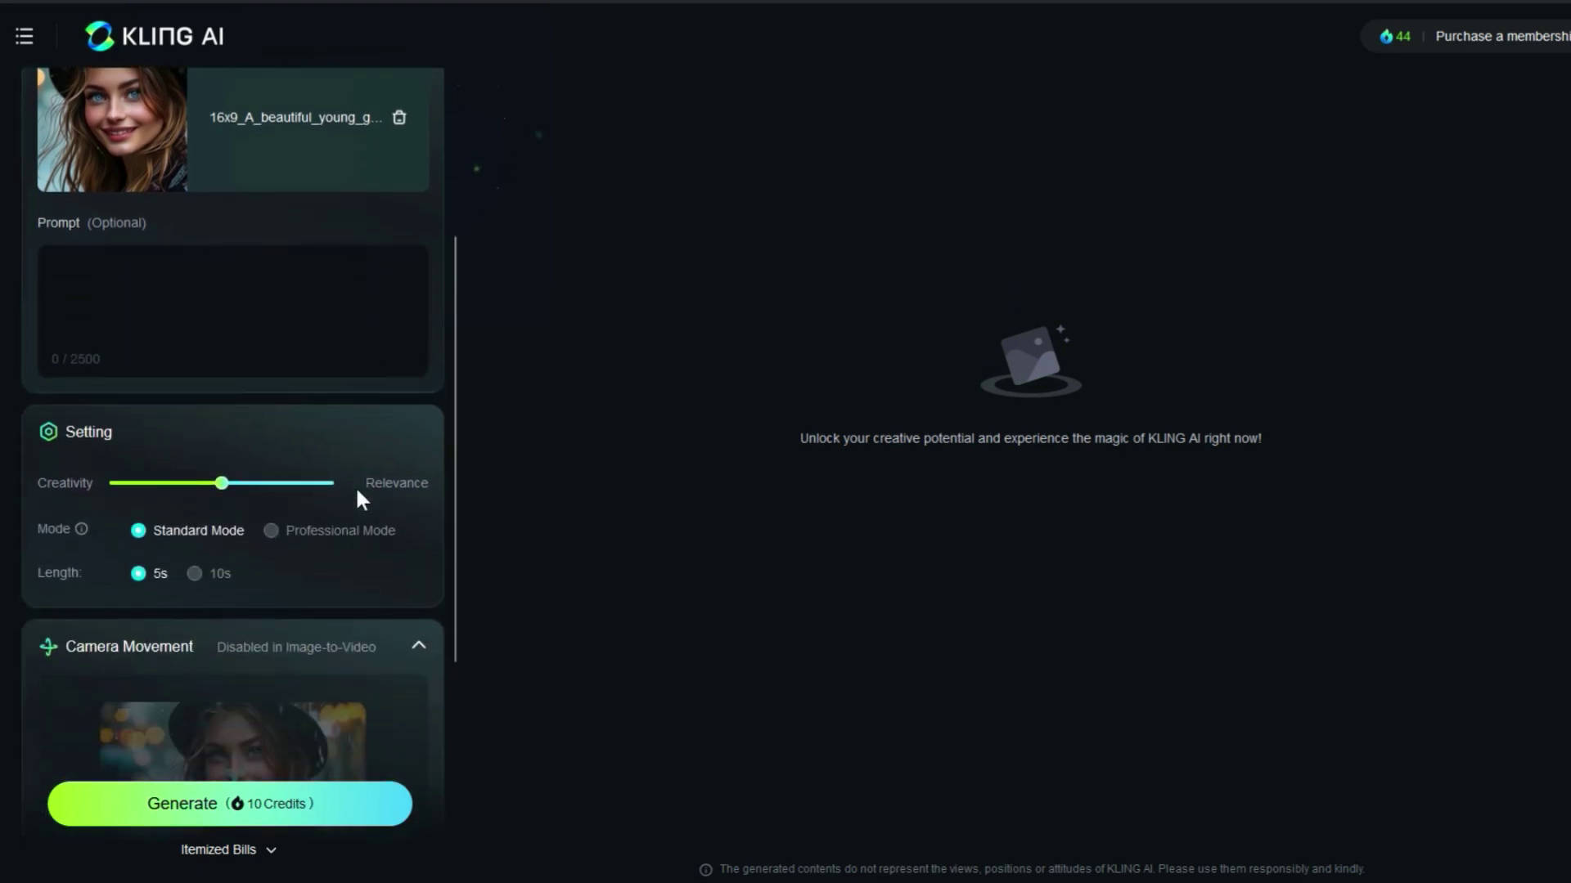
scroll(355, 485, down, 3)
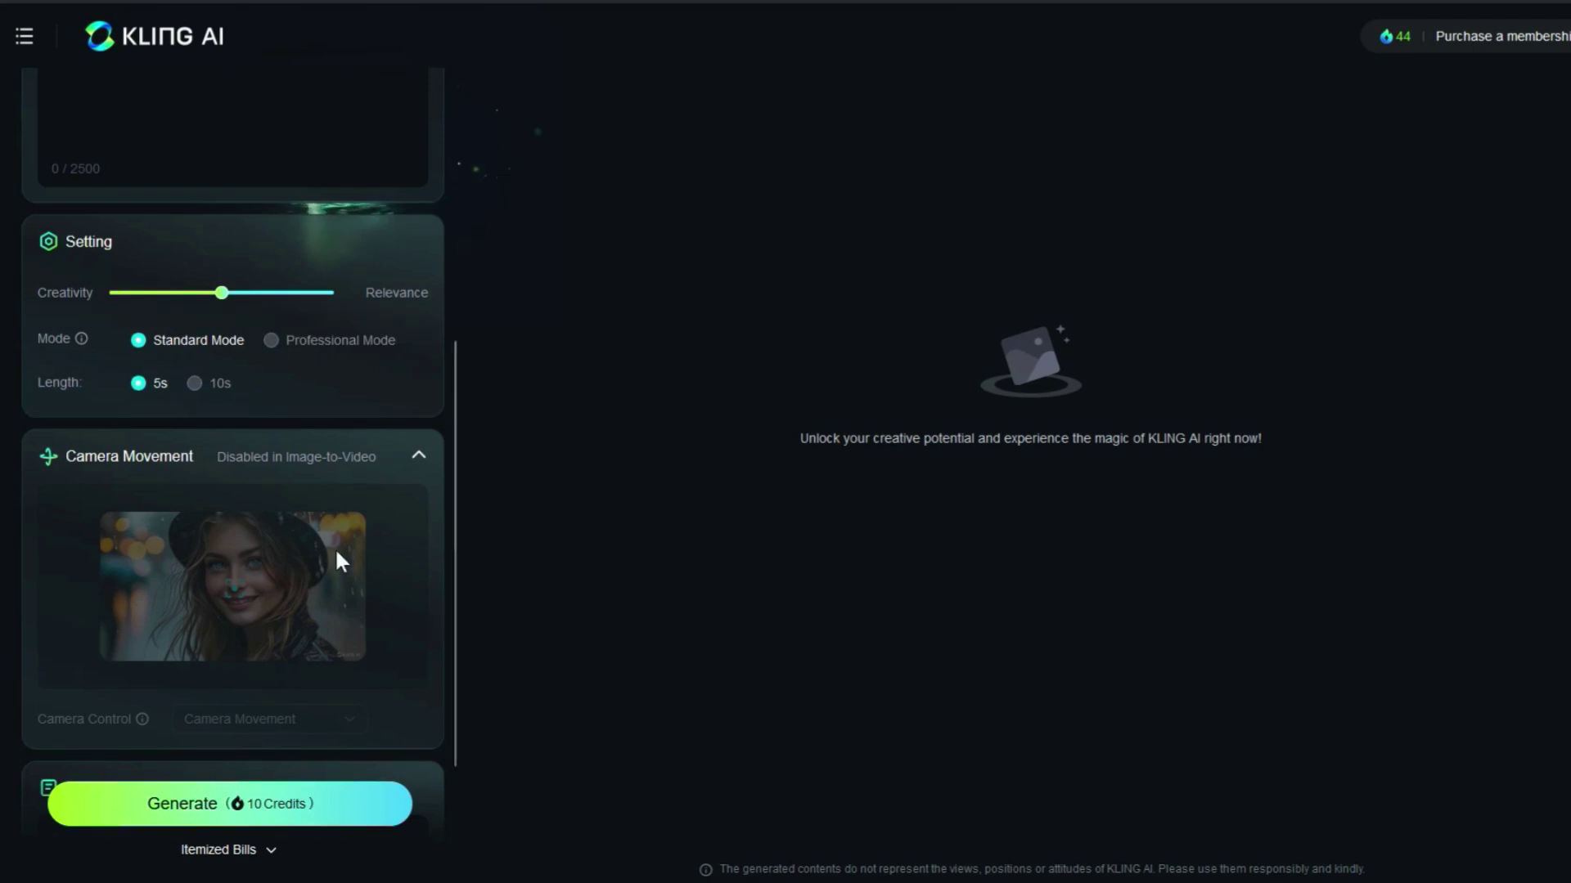
scroll(336, 554, down, 3)
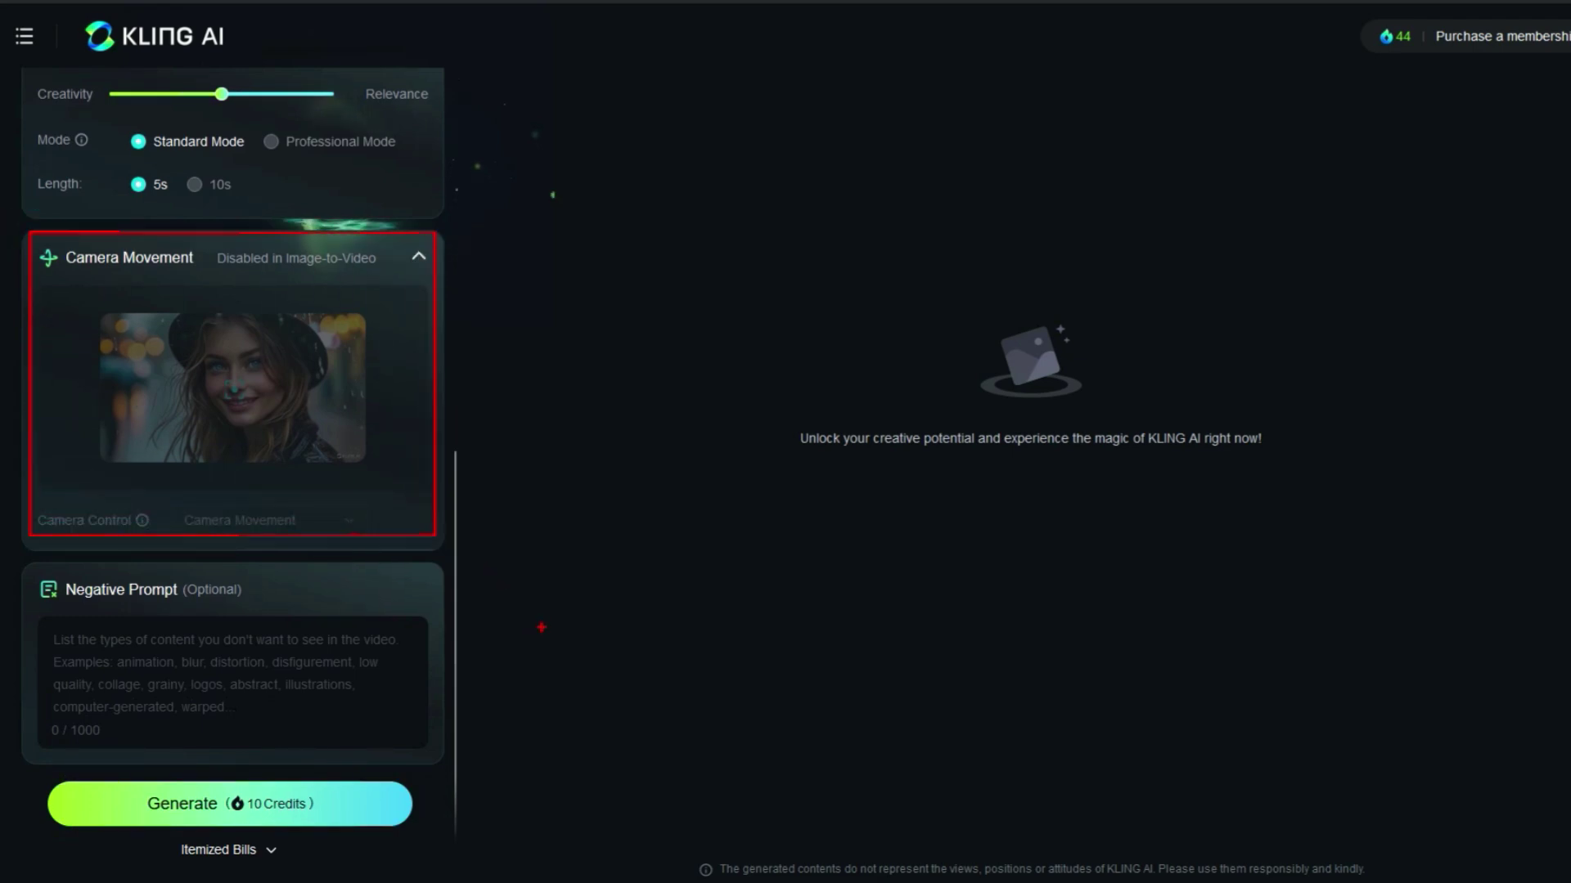
click(353, 804)
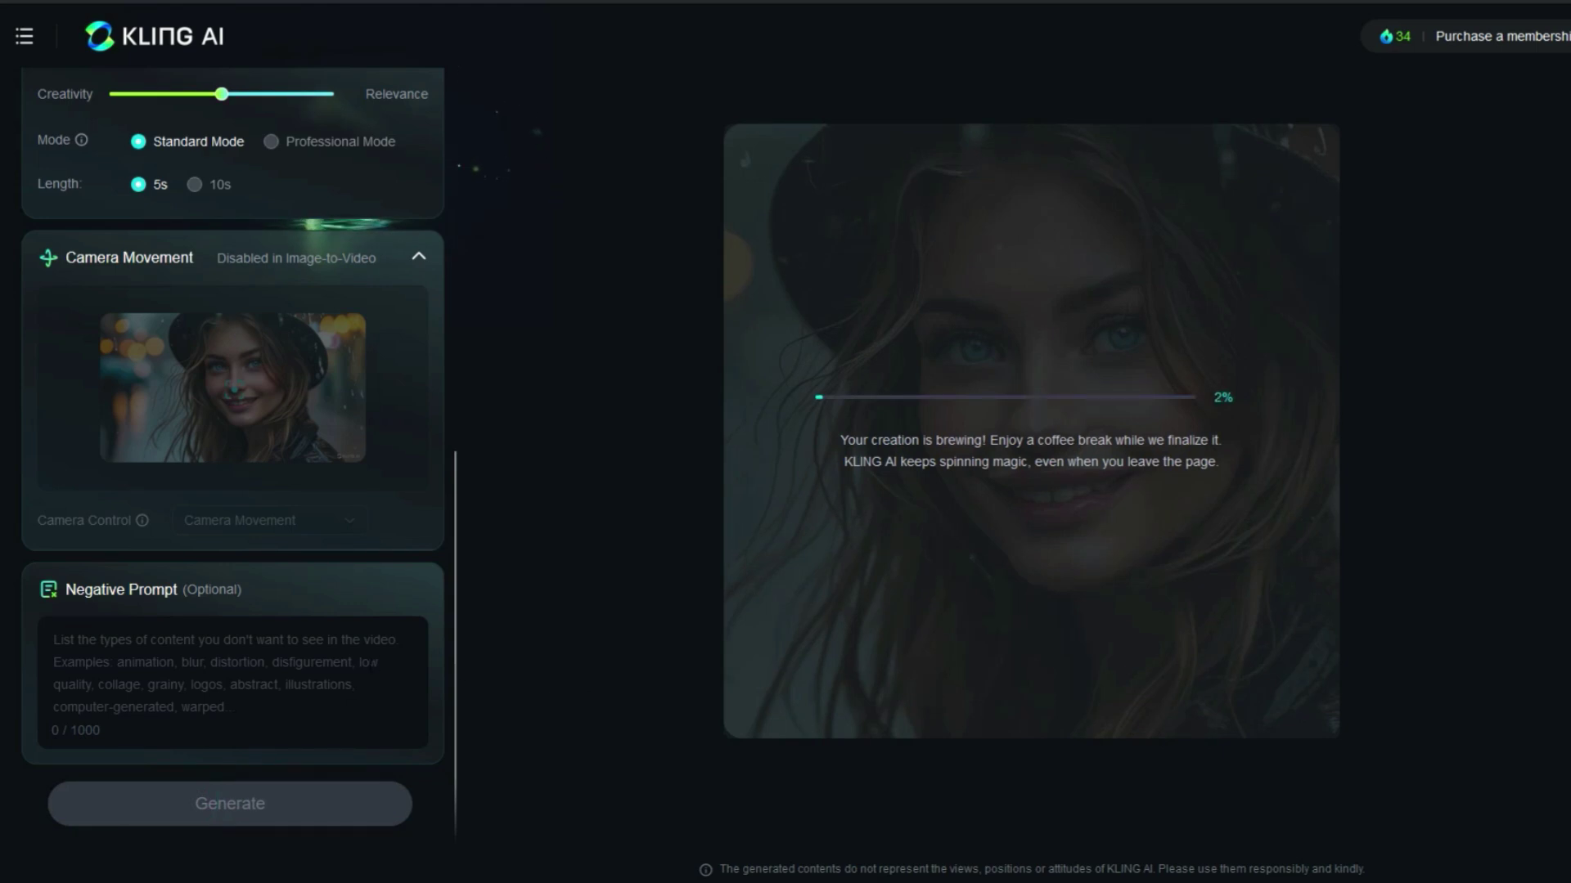
Play the video generated from the uploaded portrait and examine the actions offered for it
scroll(371, 678, up, 8)
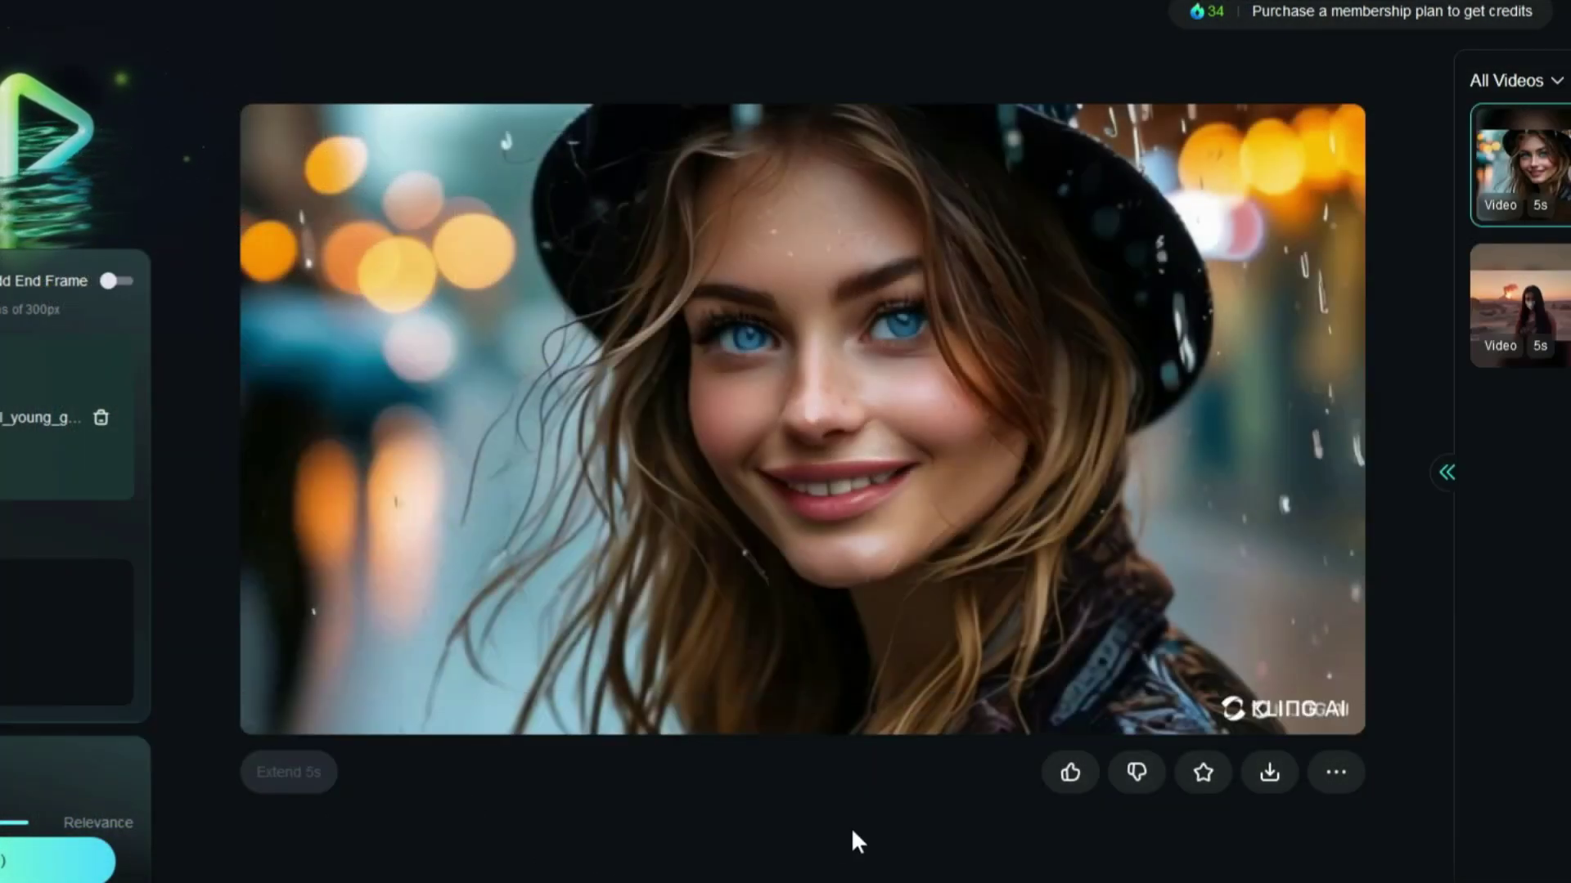
click(700, 623)
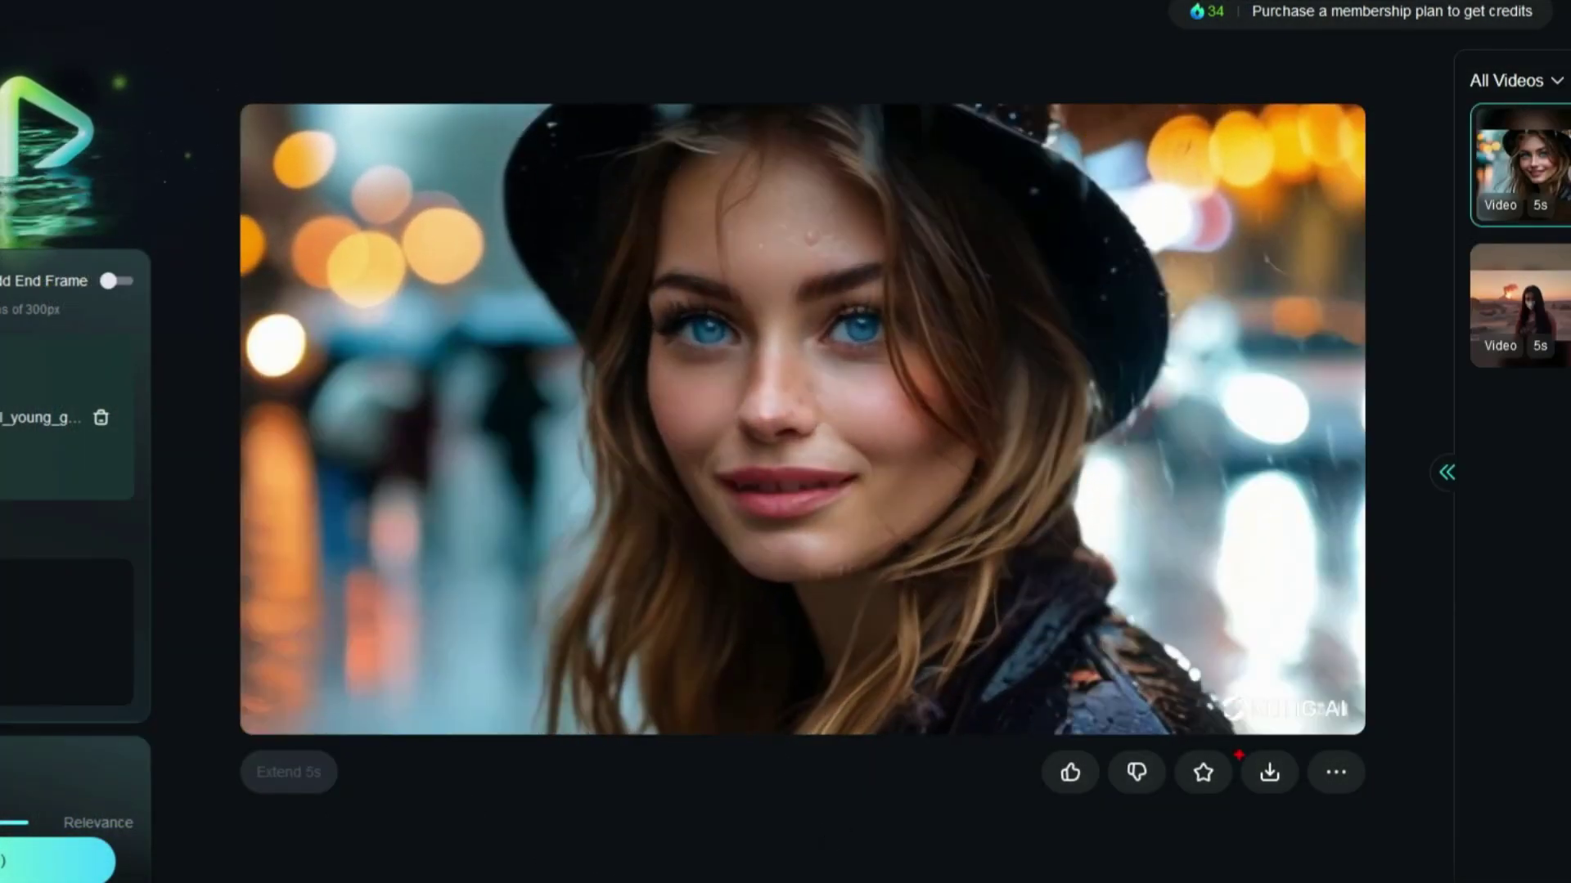
click(1240, 746)
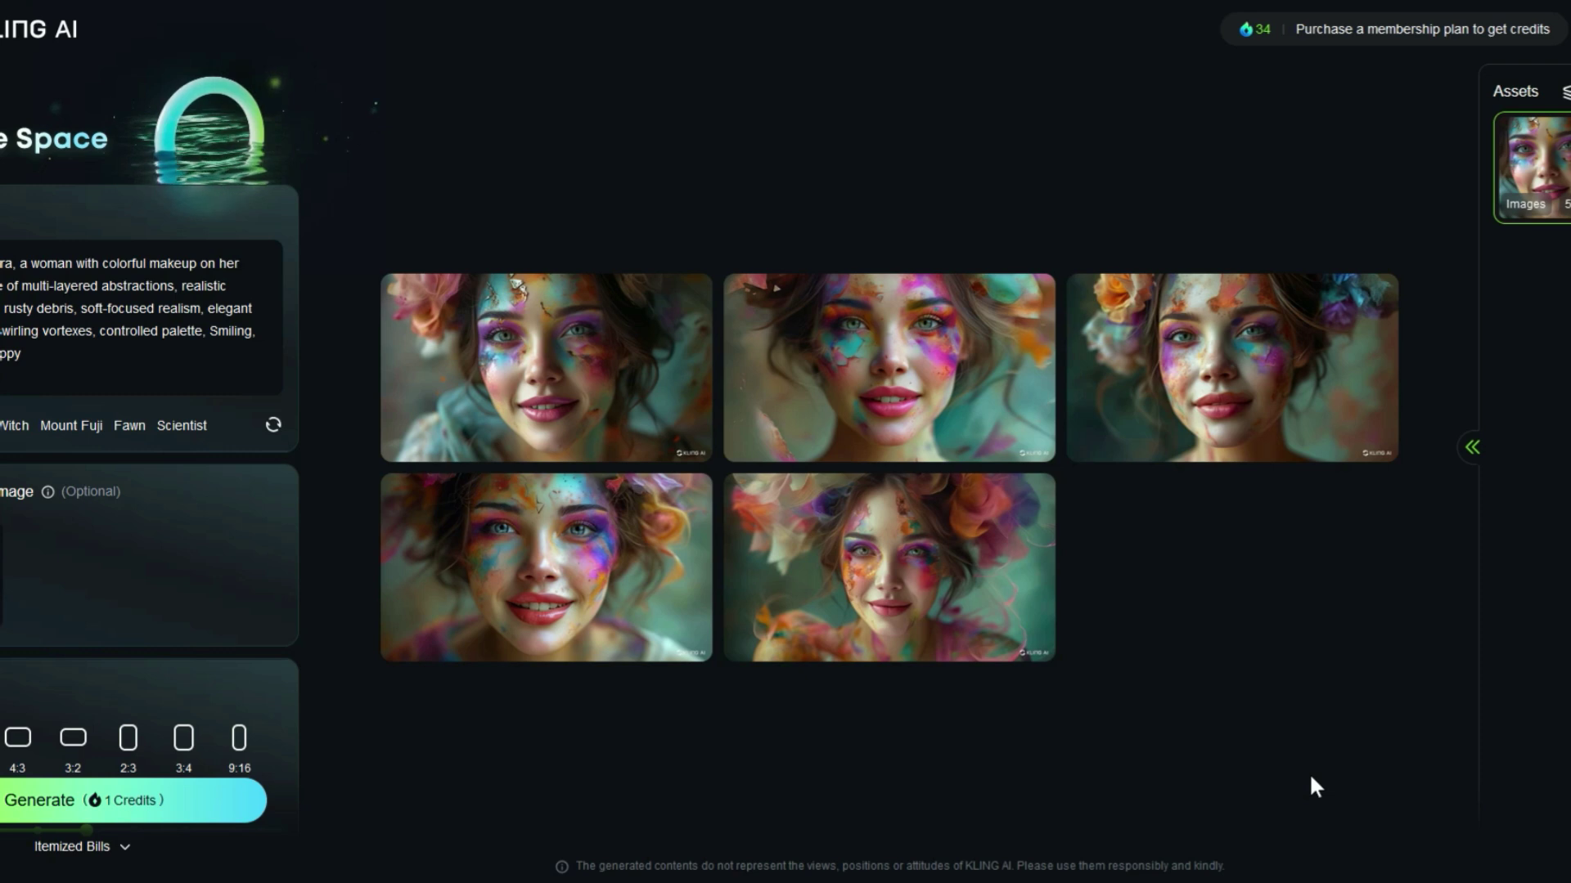
Bring the fifth AI-generated portrait to life, generating a 5s Standard Mode video from it without a prompt
mouse_move(986, 638)
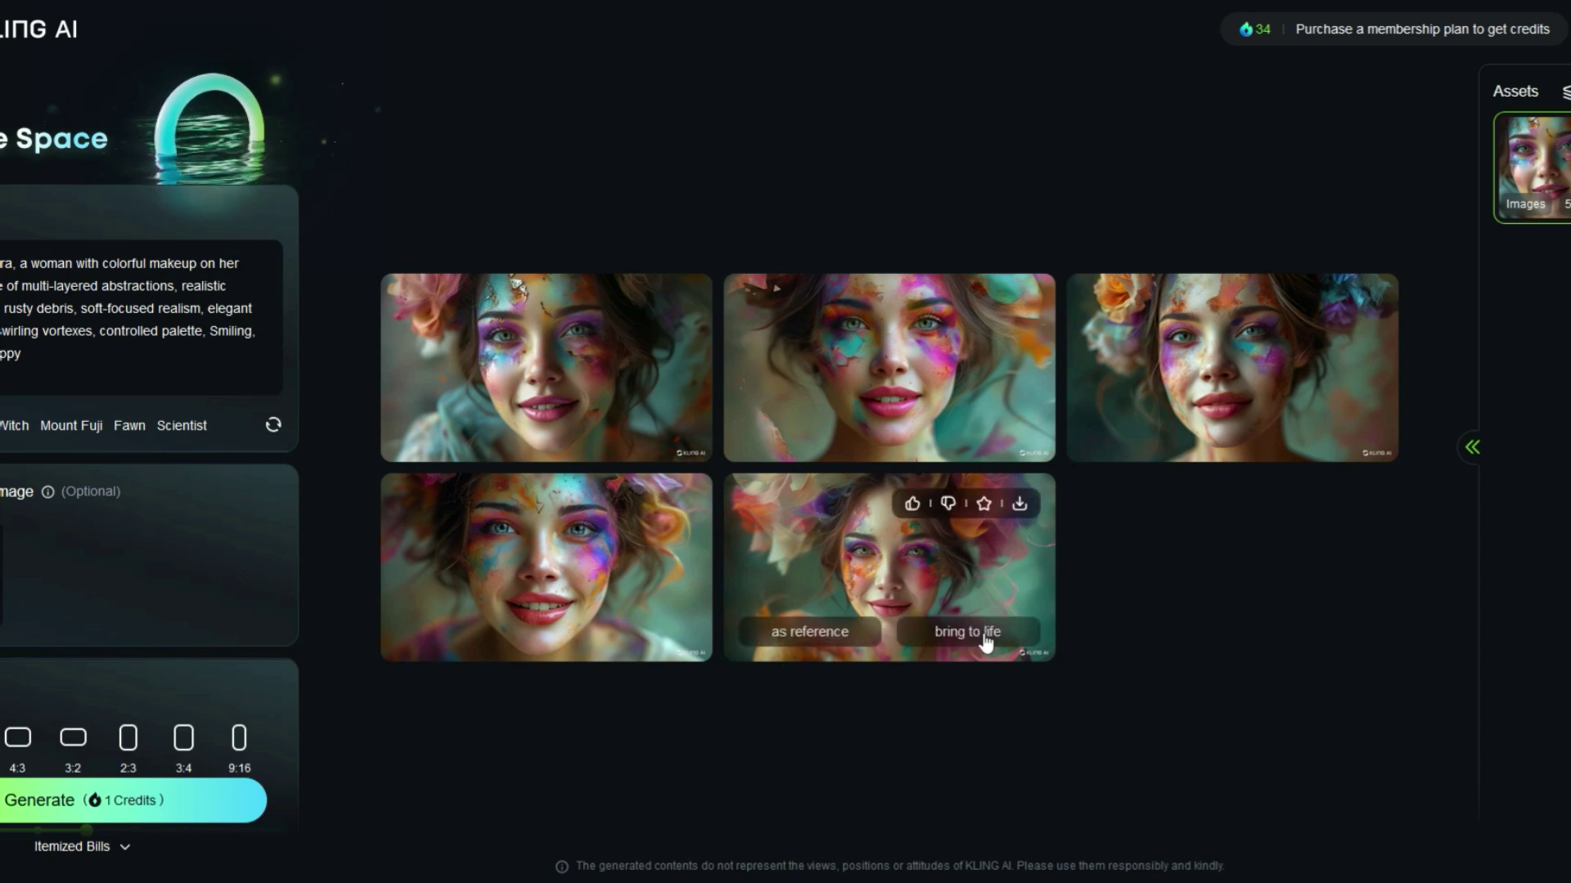
click(987, 643)
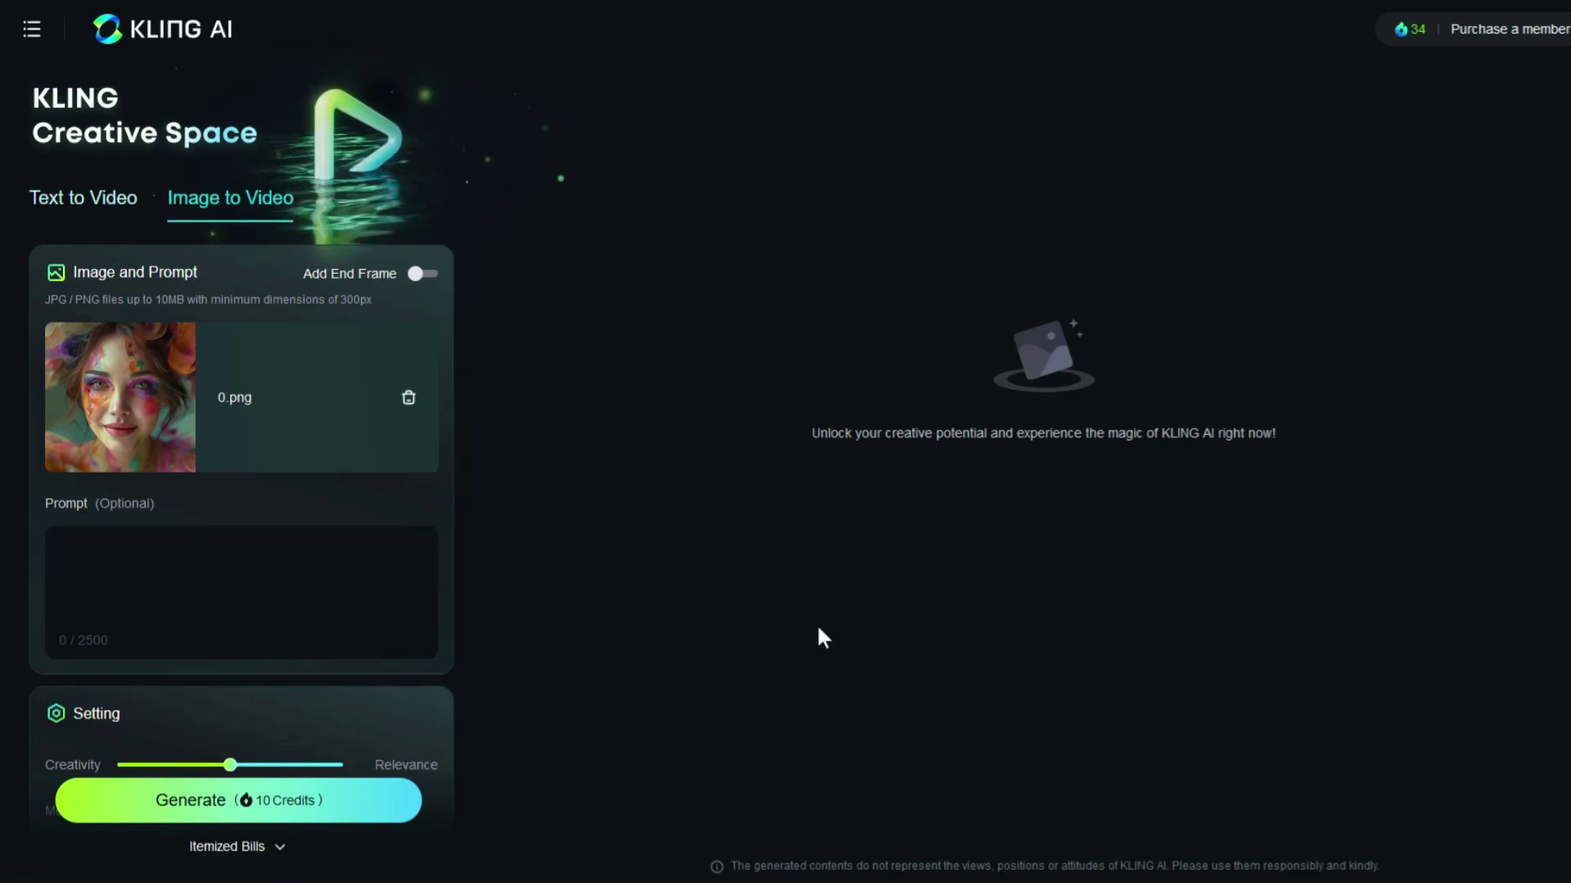
scroll(205, 801, down, 3)
click(207, 804)
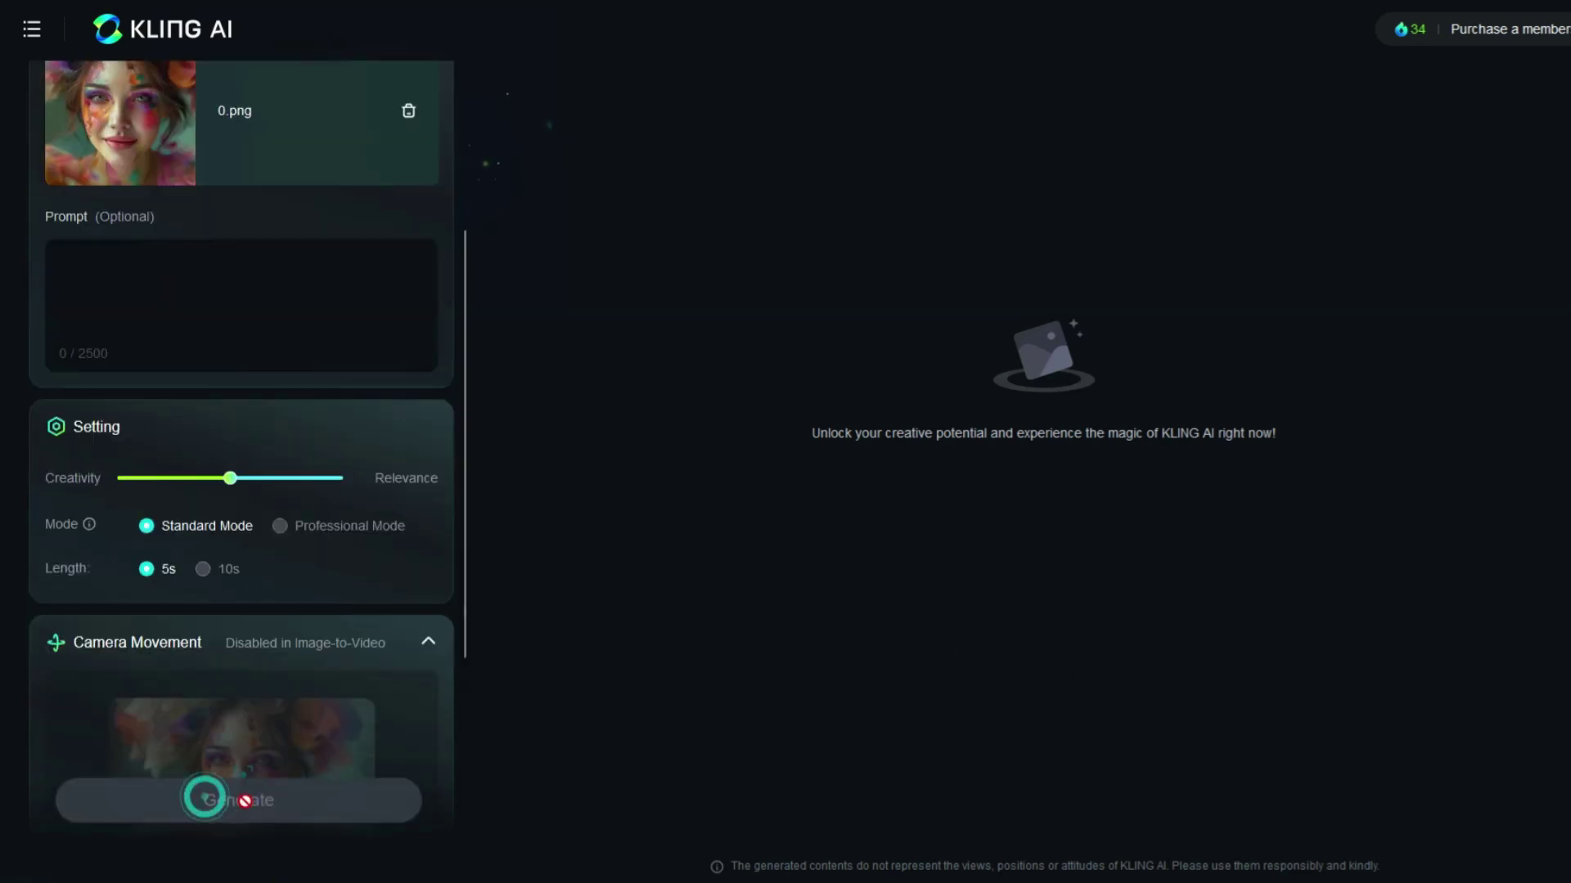